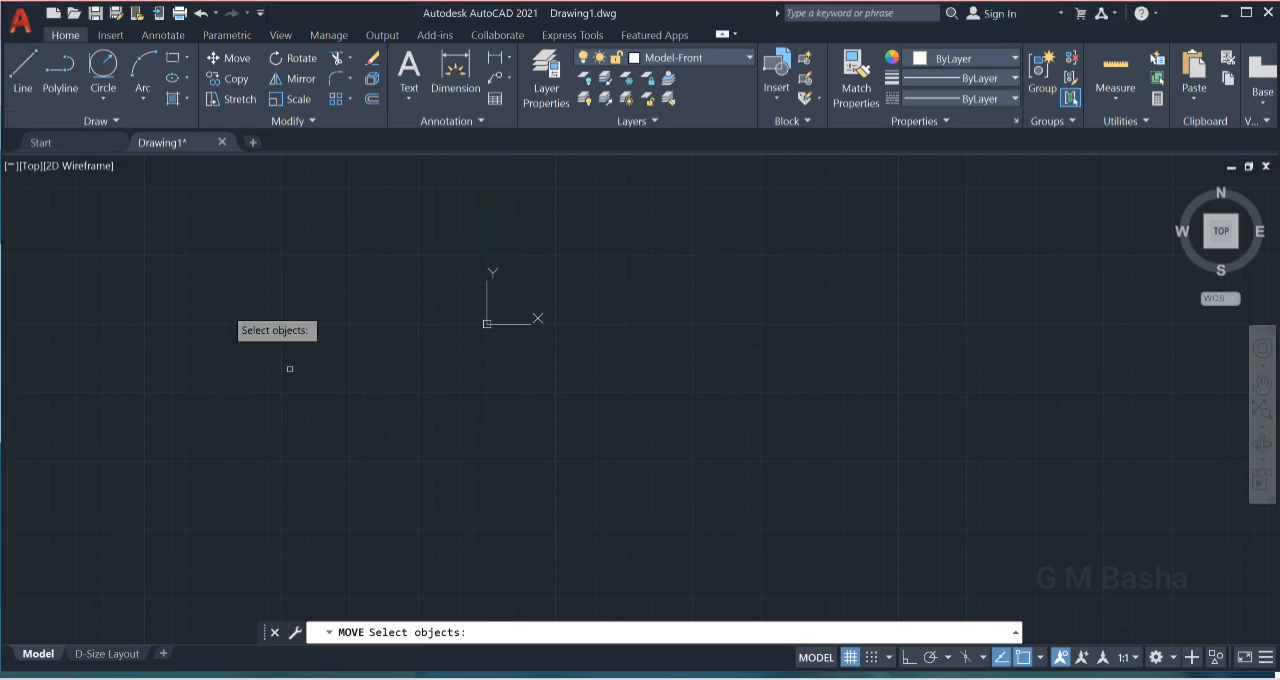
# - Draw a single, nearly horizontal line about 193 units long below the origin with the Line command
pyautogui.click(22, 70)
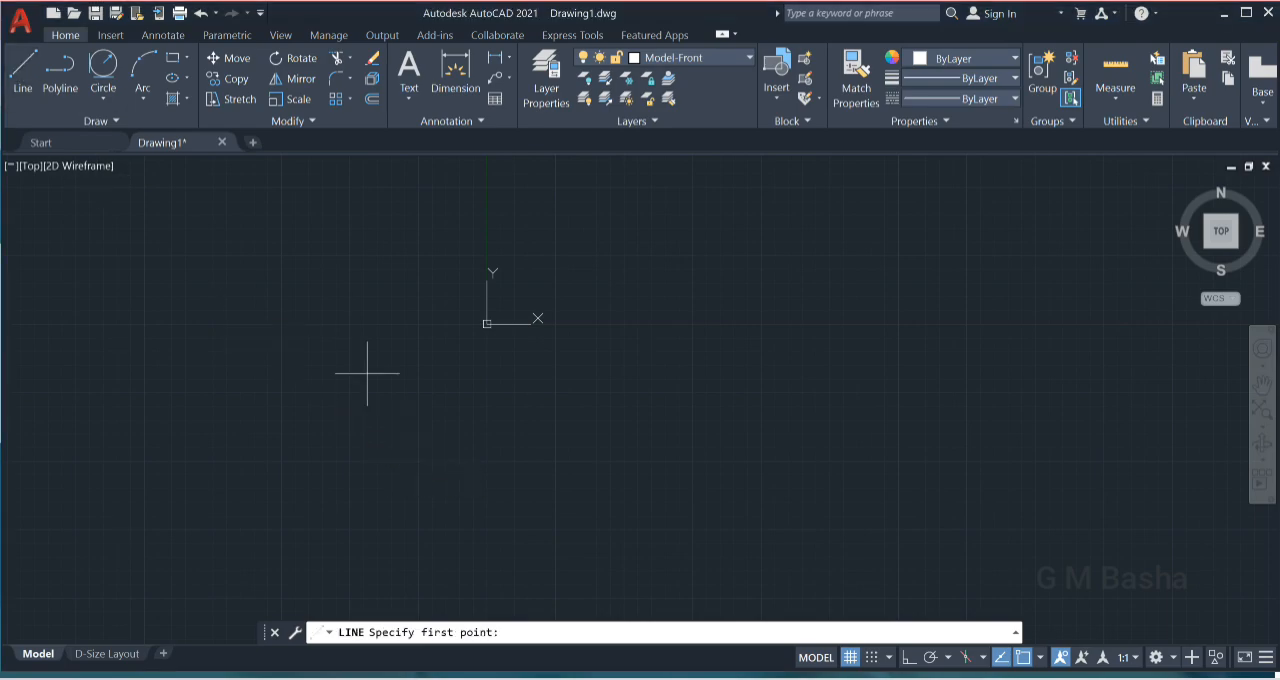
pyautogui.click(384, 417)
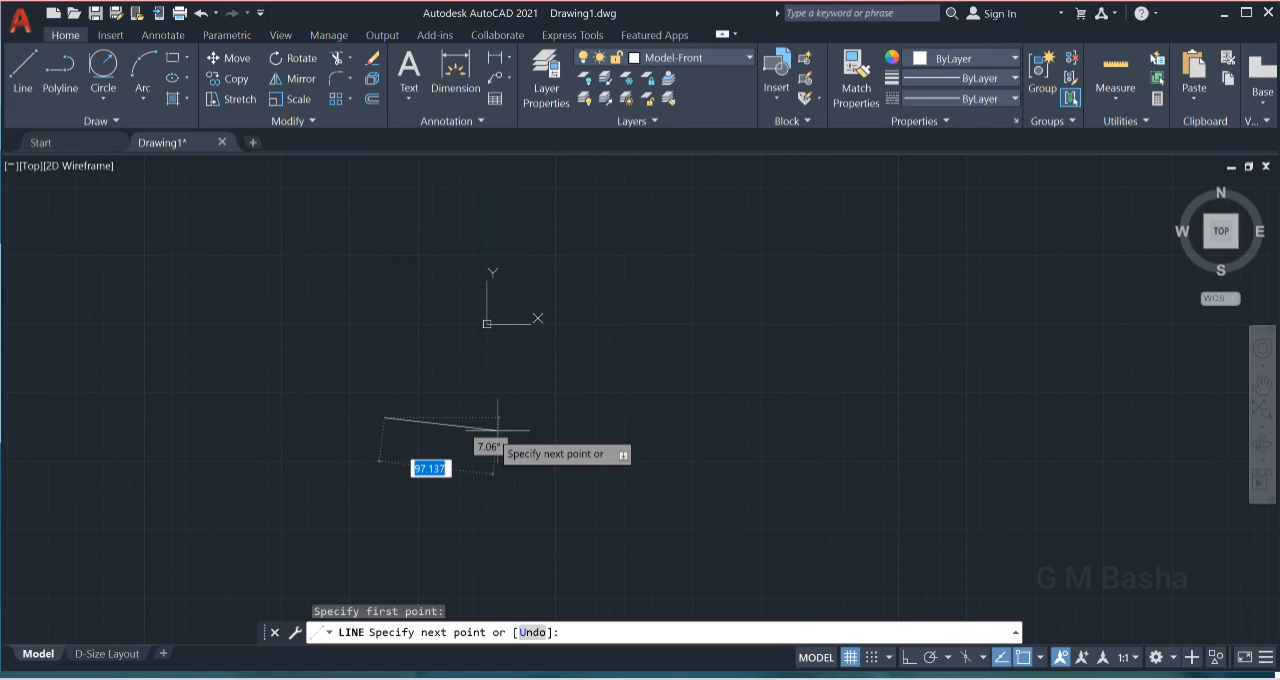
pyautogui.click(596, 419)
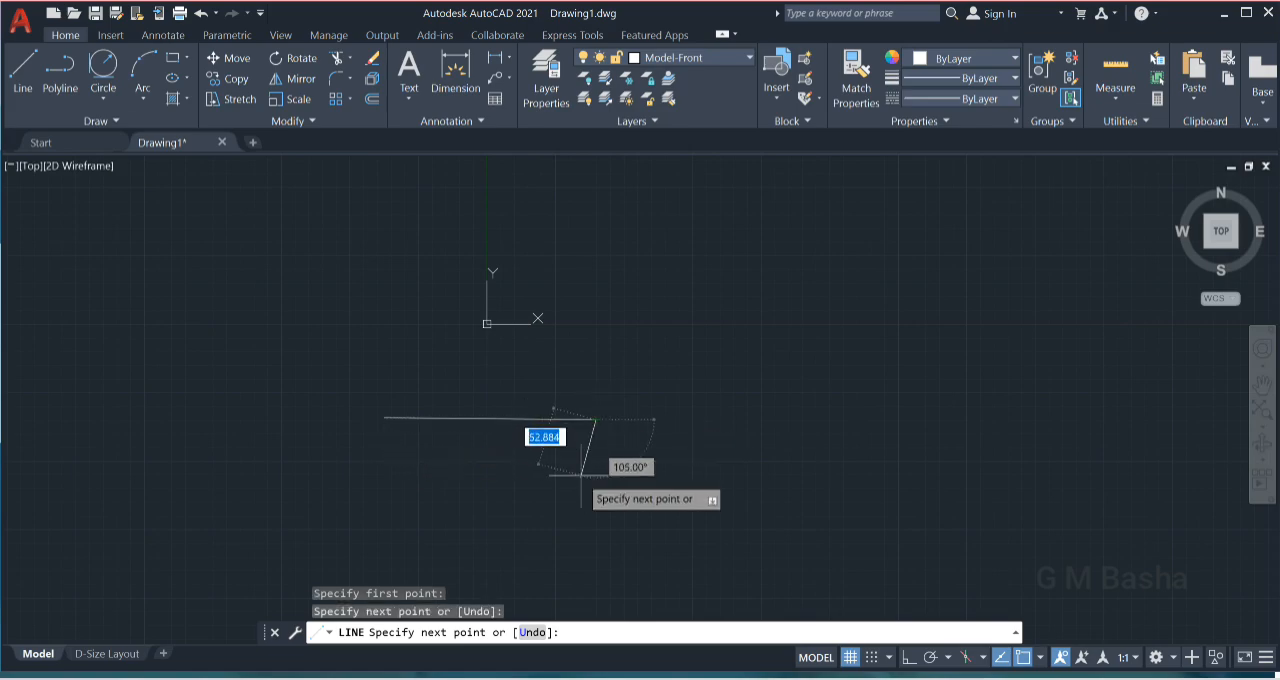
pyautogui.press('Escape')
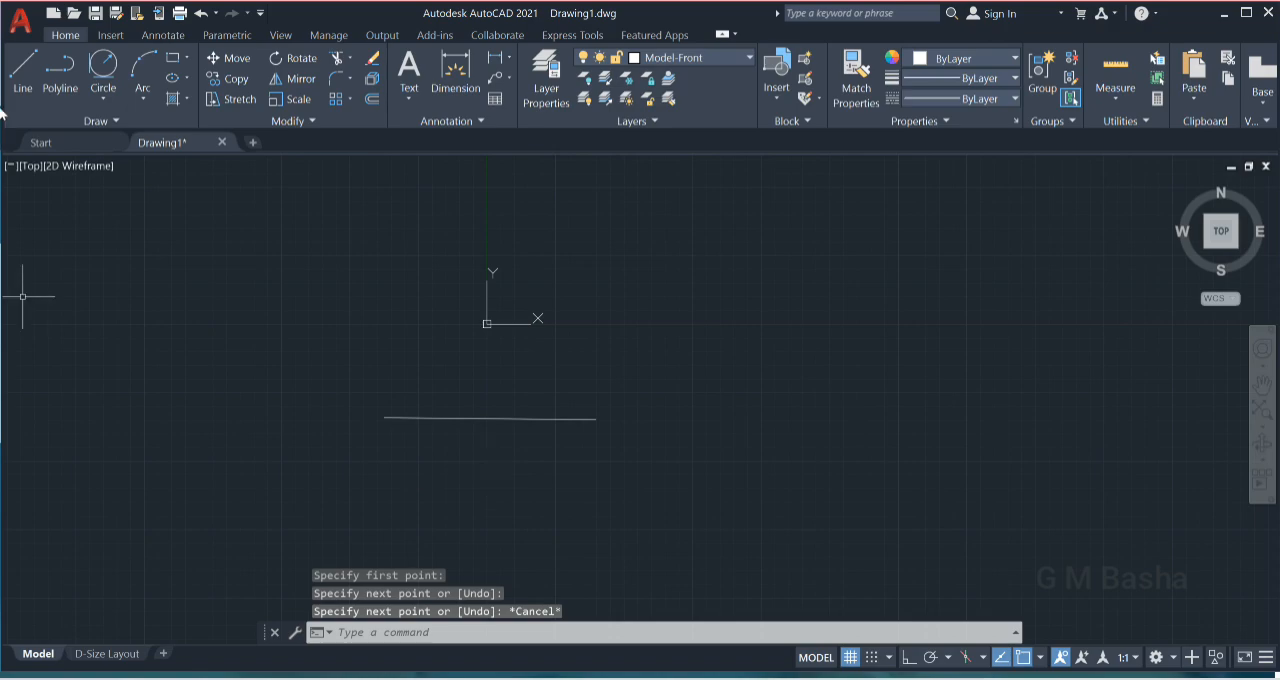
# - Complete a rectangle above the horizontal line by drawing its right, top and left sides as connected line segments
pyautogui.click(35, 84)
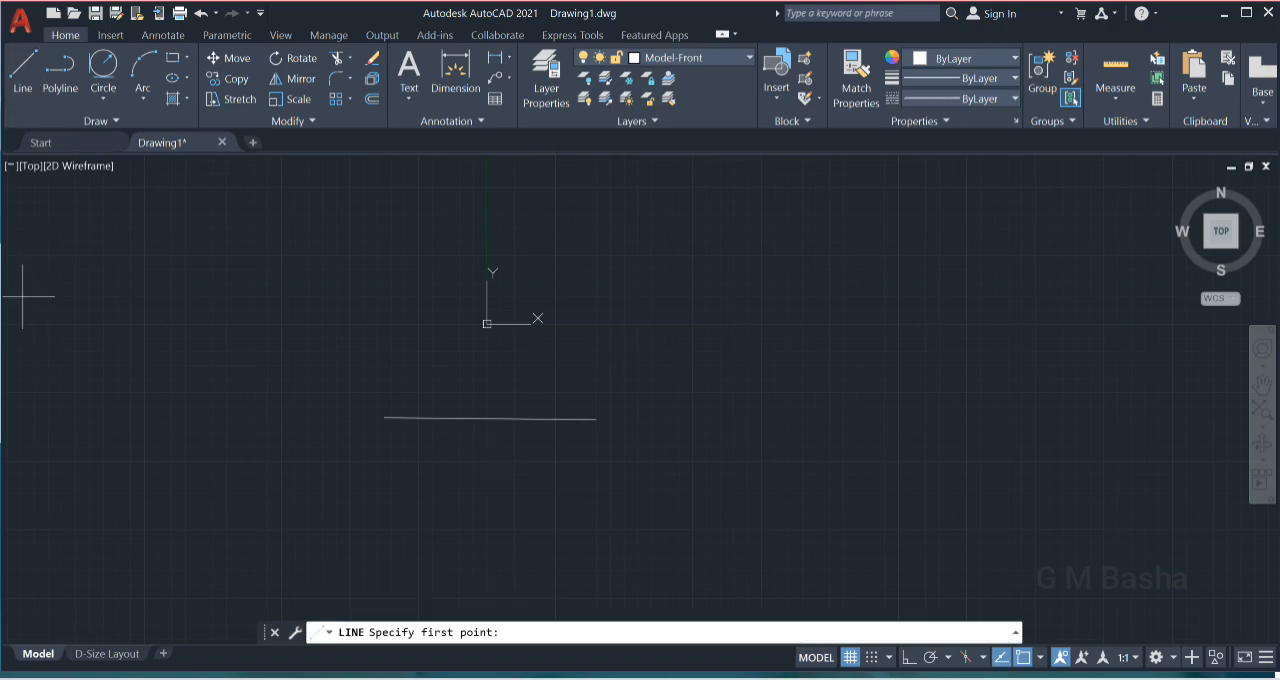
pyautogui.click(596, 419)
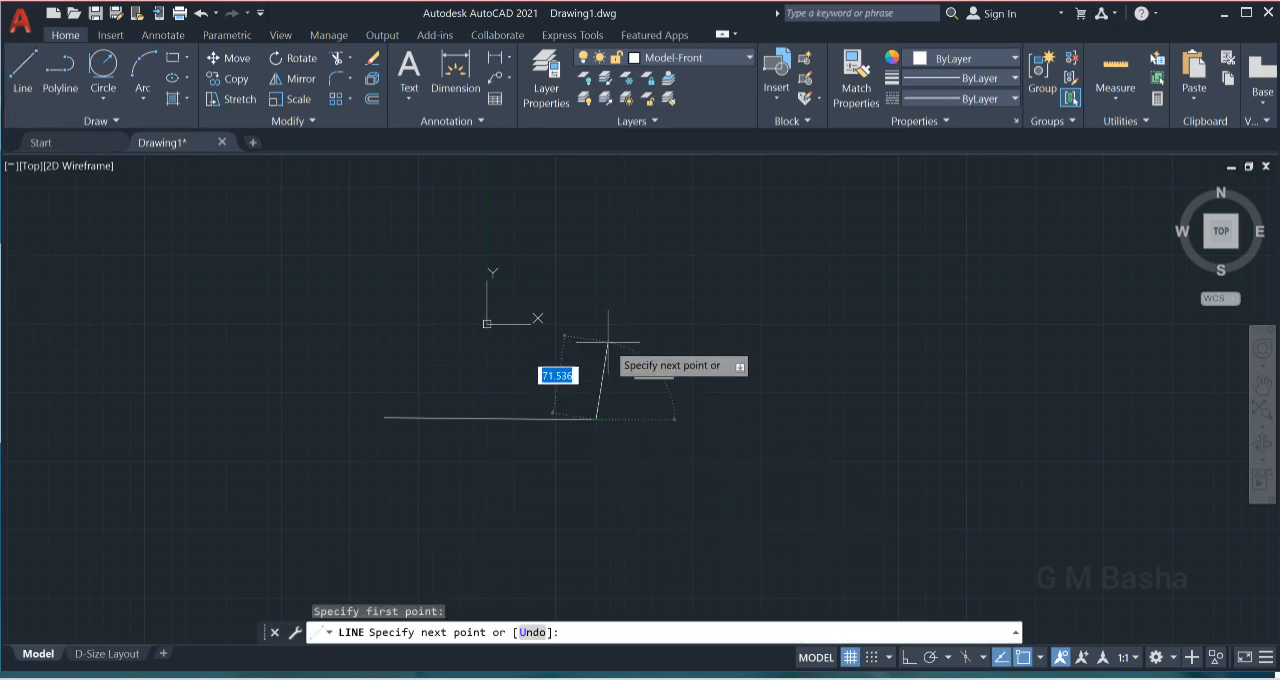
pyautogui.click(596, 319)
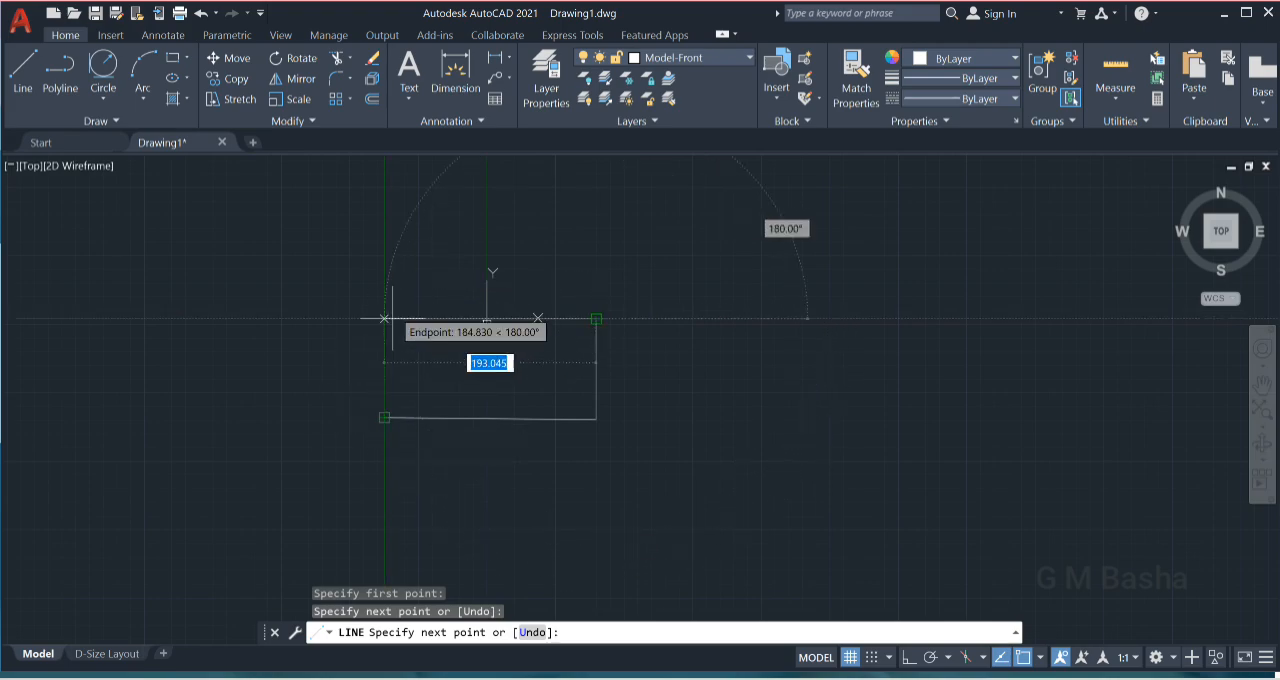
pyautogui.click(385, 319)
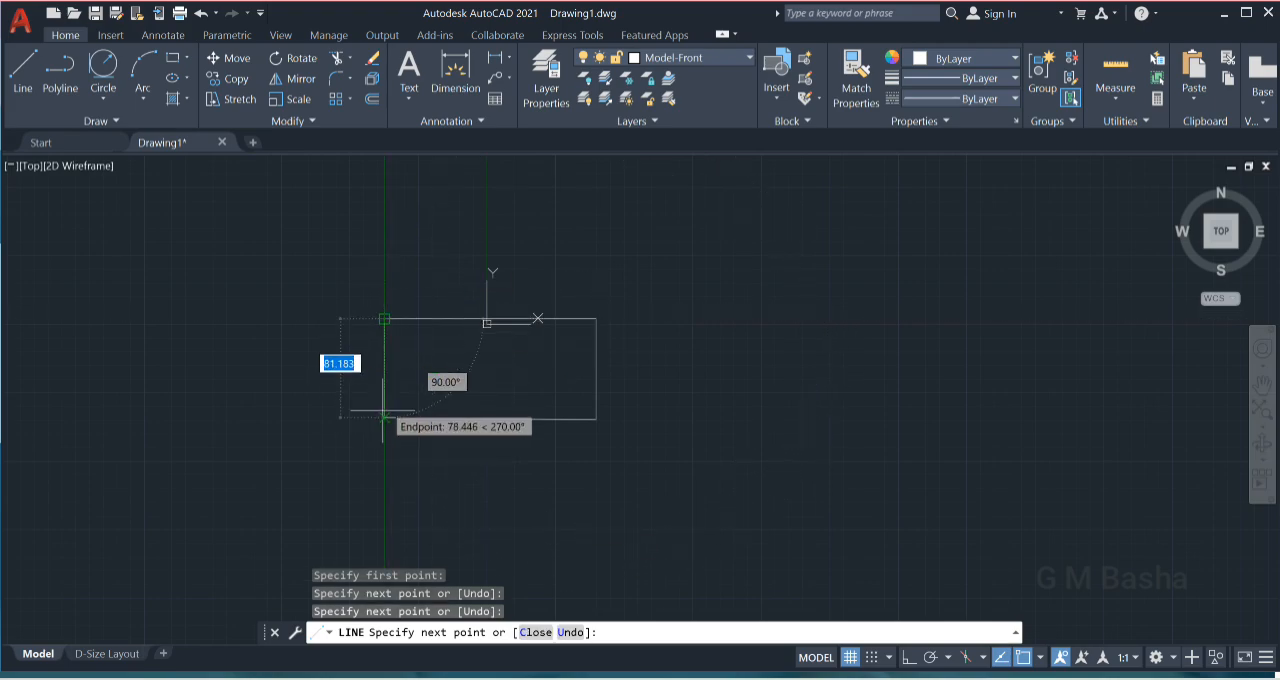
pyautogui.click(384, 418)
pyautogui.press('Escape')
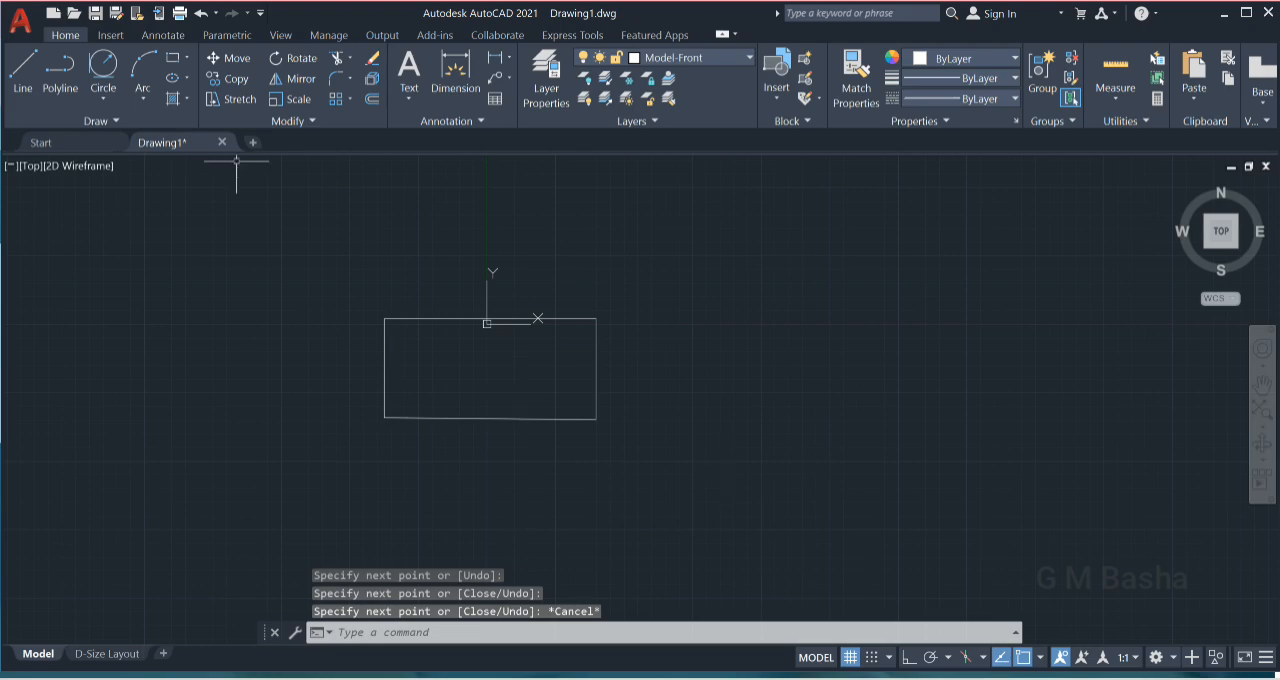
# - Draw a closed polyline rectangle about 201 units wide to the right of the line-built rectangle, with Ortho on
pyautogui.click(60, 70)
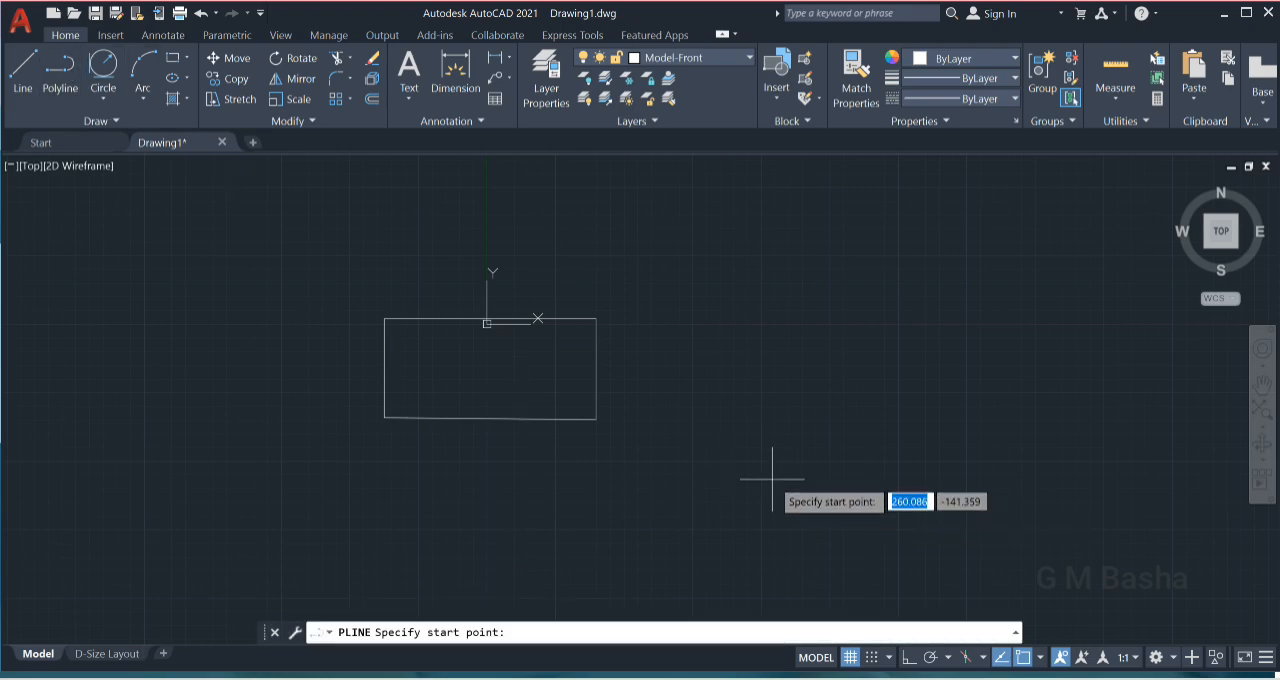
pyautogui.click(707, 429)
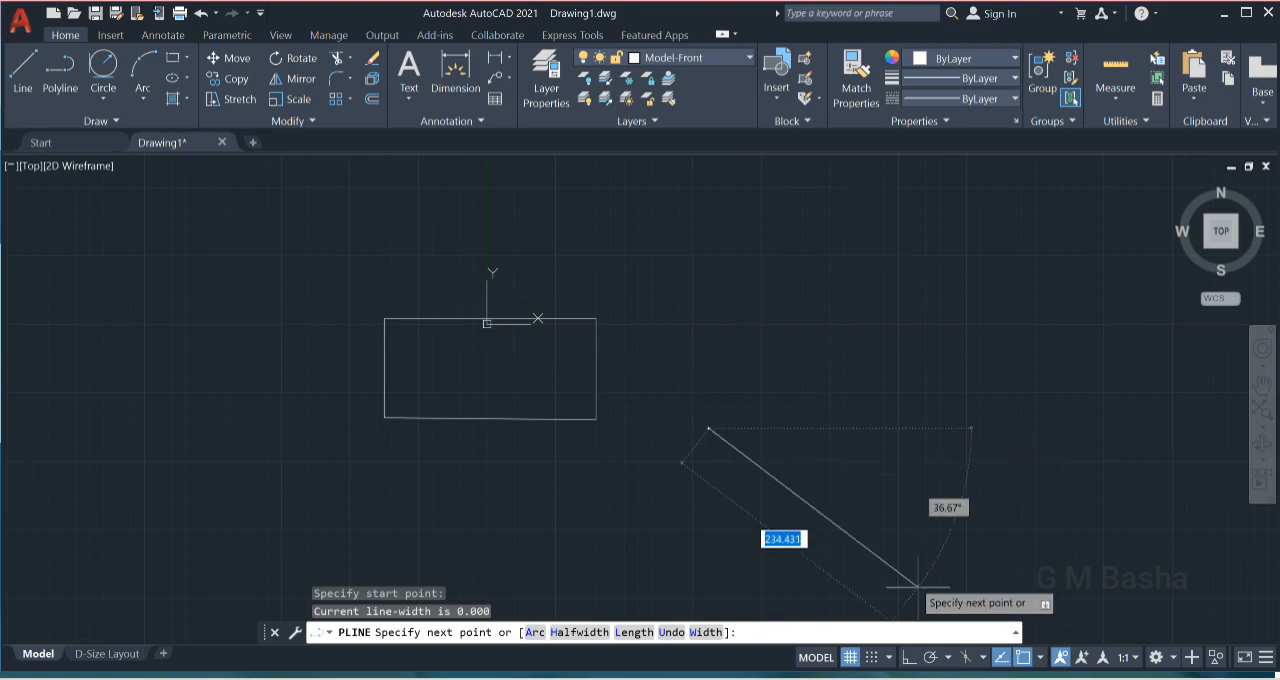
pyautogui.click(908, 657)
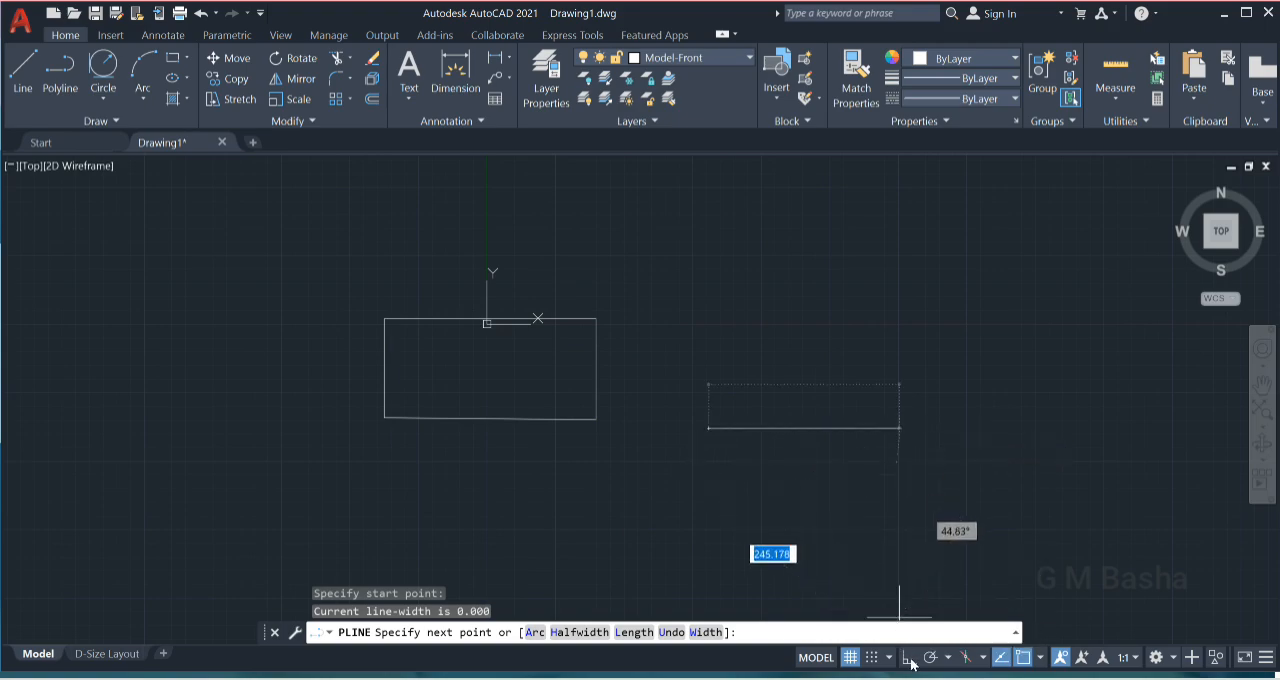
pyautogui.click(928, 440)
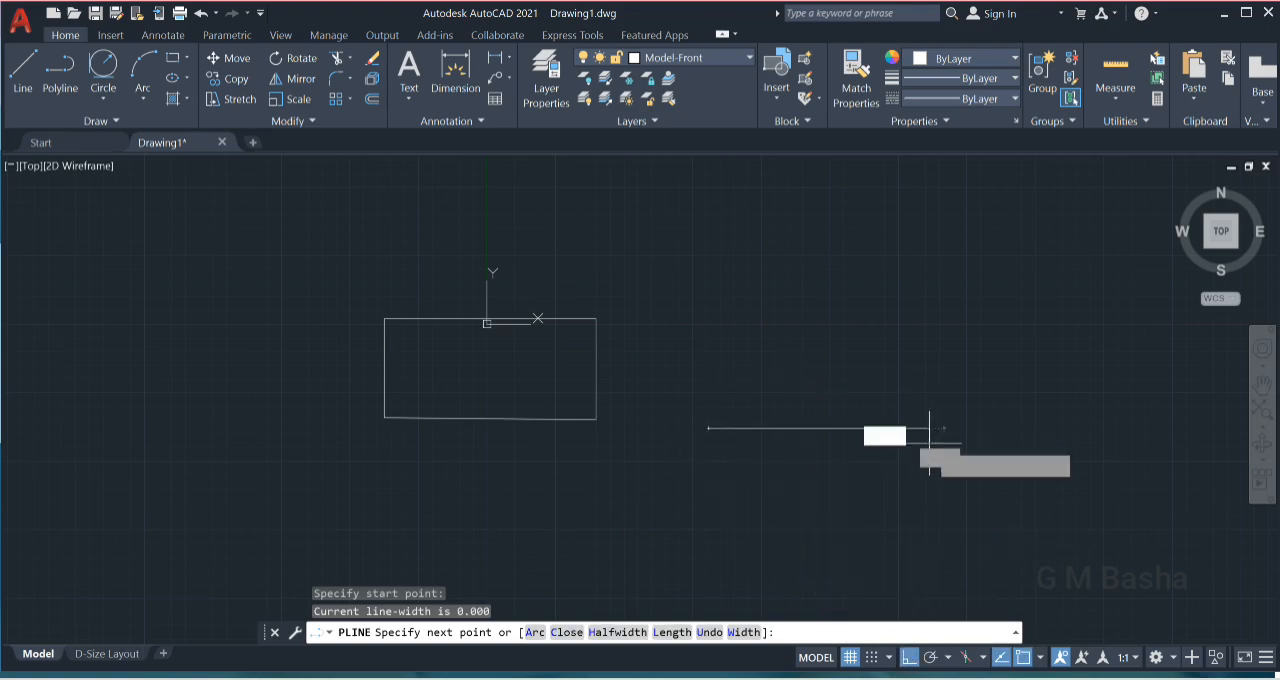
pyautogui.click(929, 317)
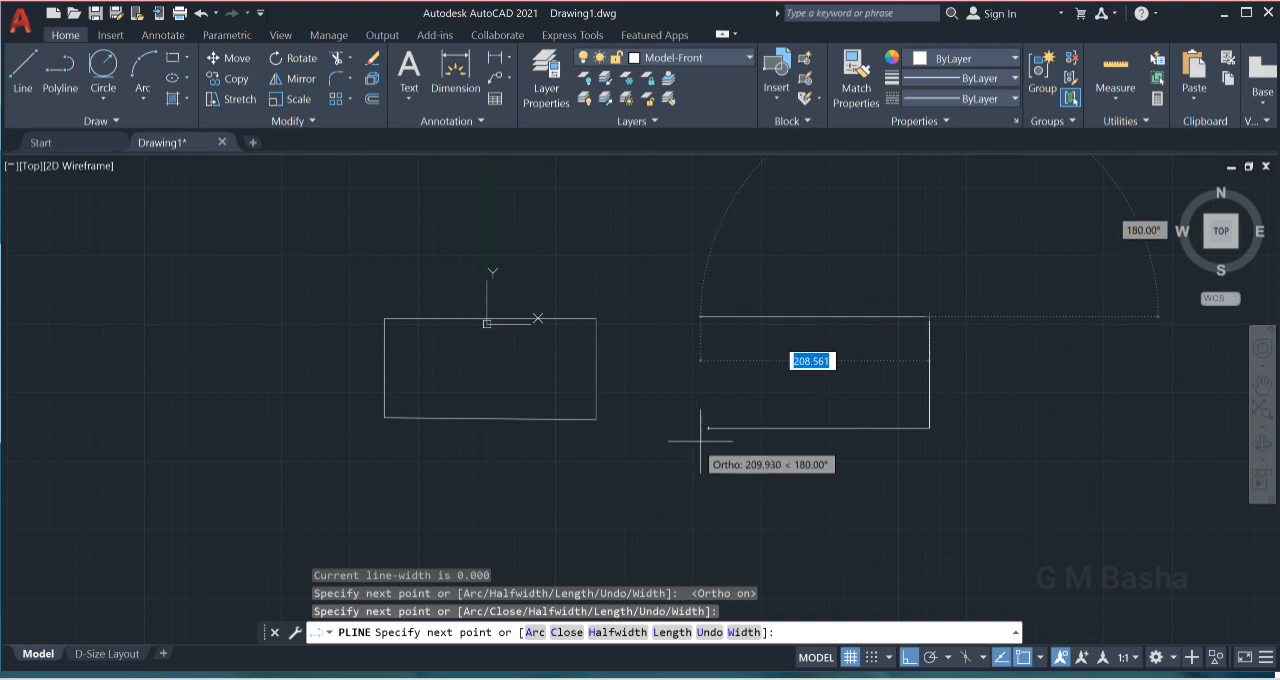
pyautogui.click(708, 317)
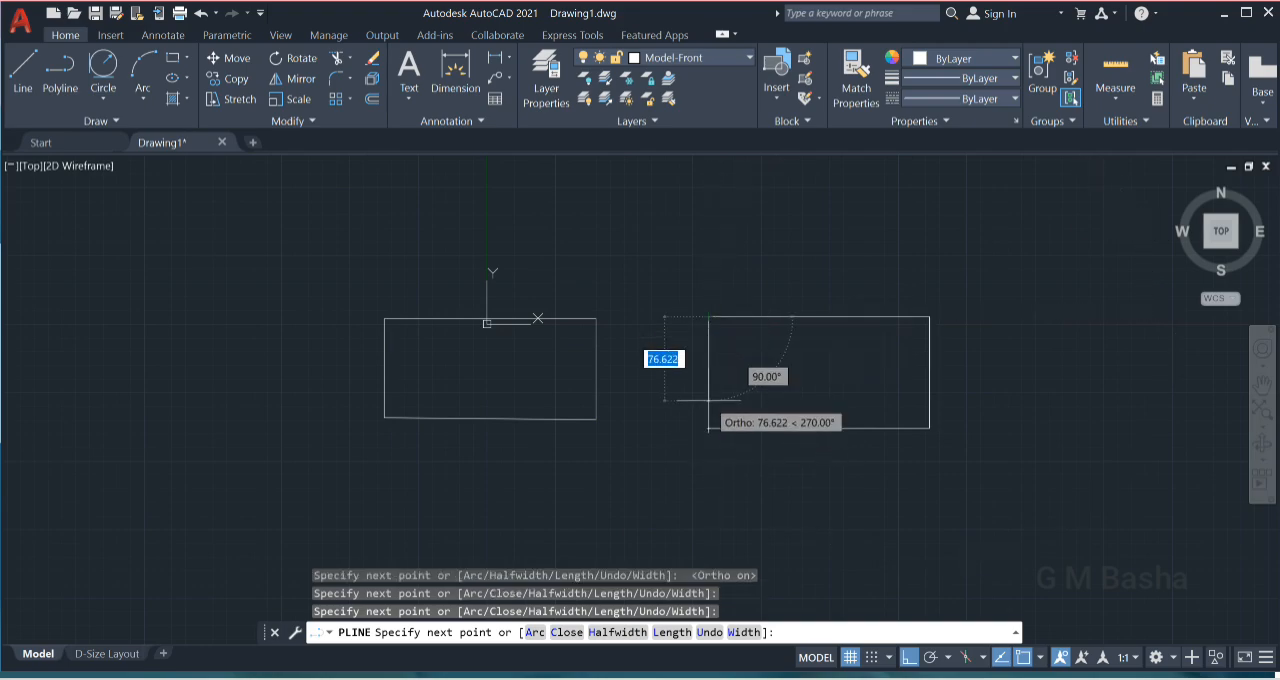
pyautogui.click(708, 401)
pyautogui.write('c')
pyautogui.press('Return')
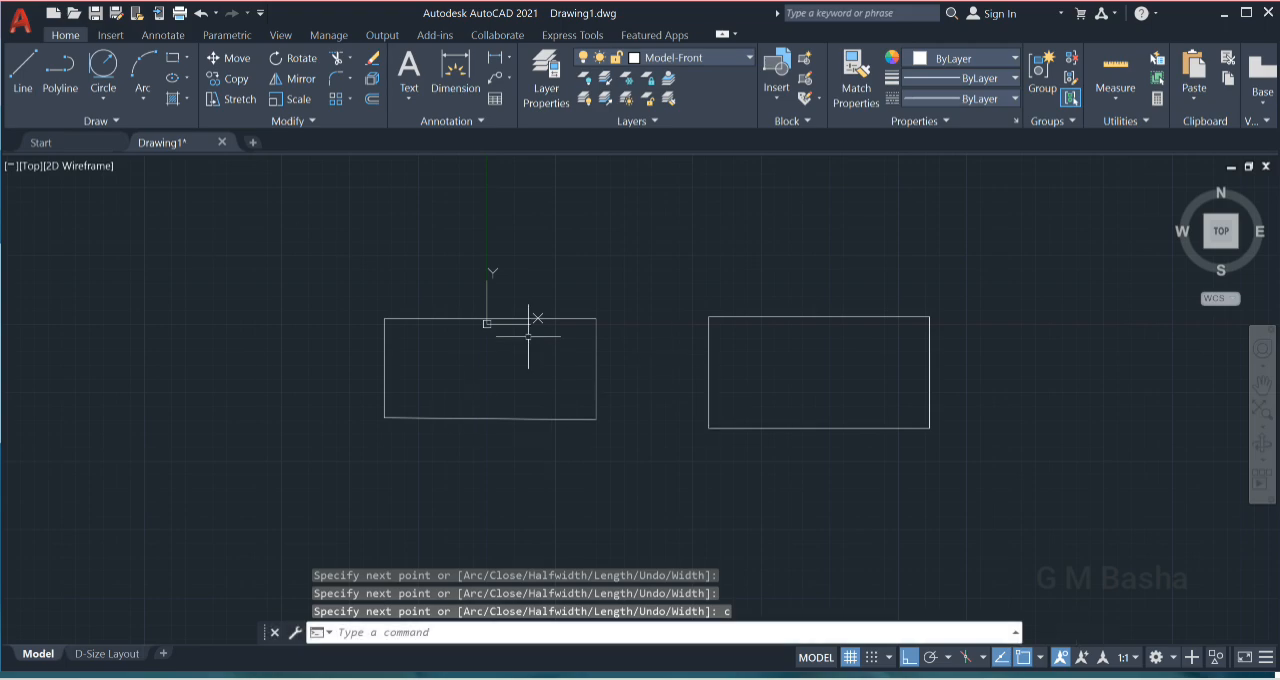
# - Compare the line-built rectangle's top edge with the polyline rectangle by selecting each, clear the selection, and inspect the polyline's object type
pyautogui.scroll(-2, 532, 322)
pyautogui.scroll(2, 508, 292)
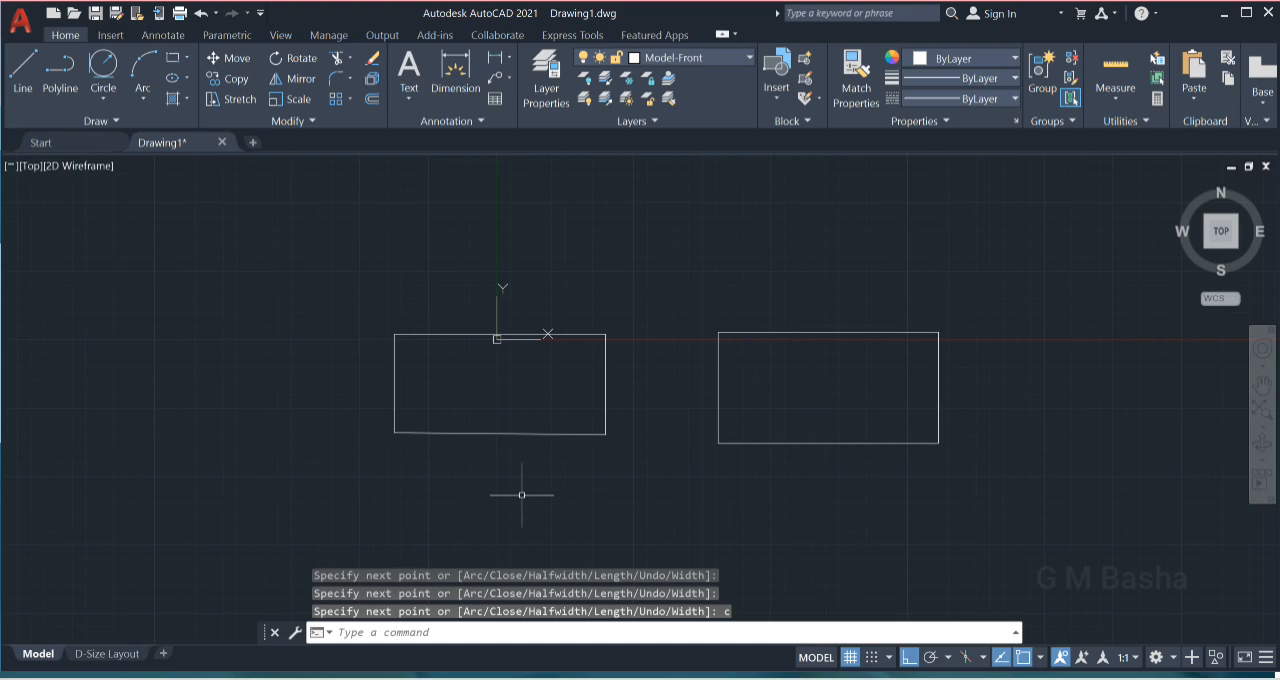
pyautogui.click(437, 334)
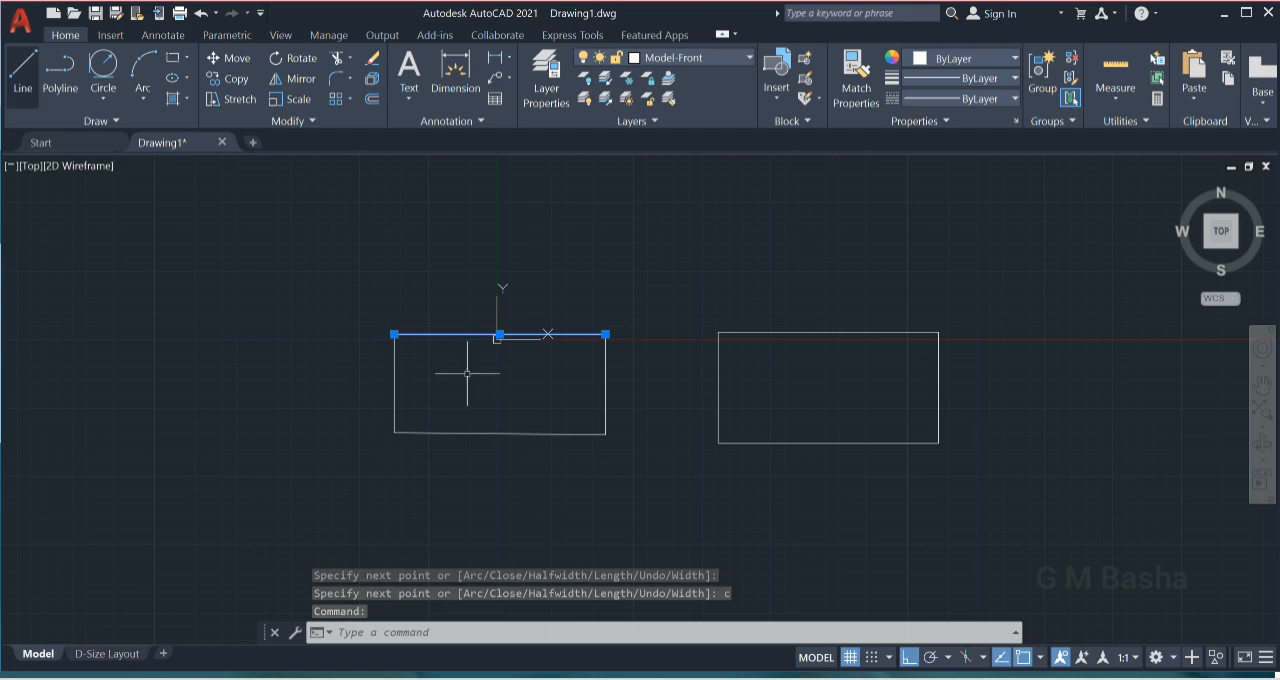
pyautogui.click(902, 332)
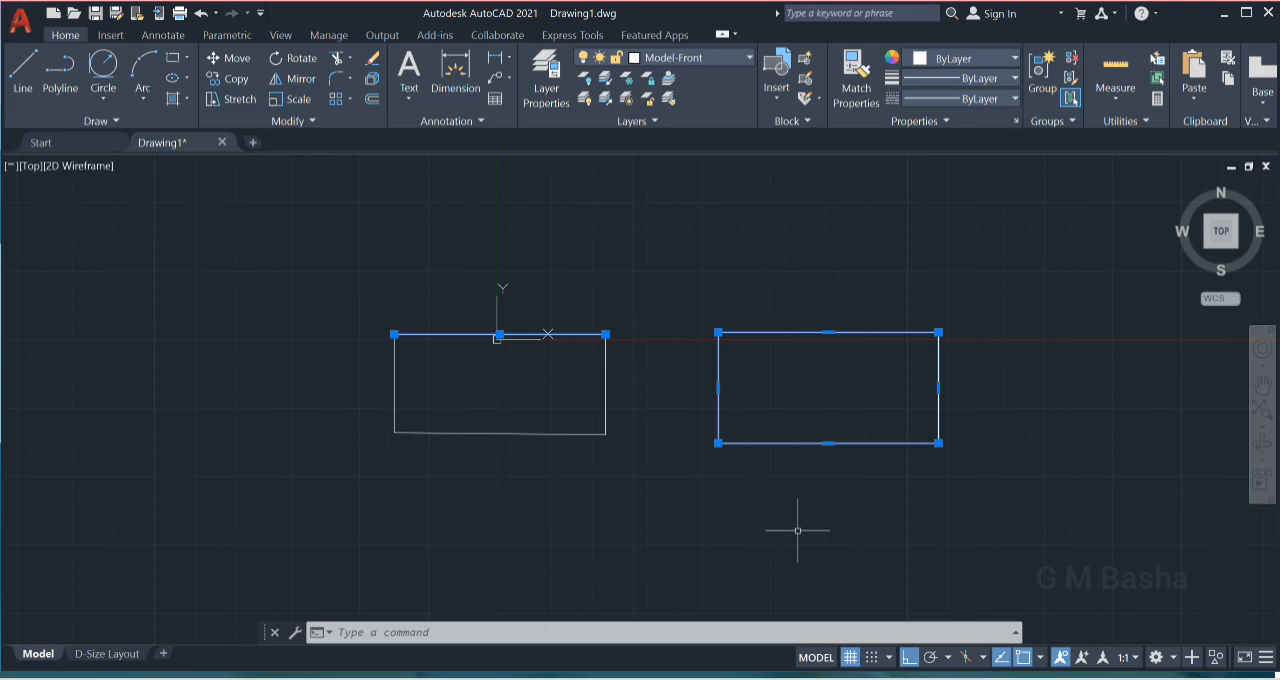
pyautogui.press('Escape')
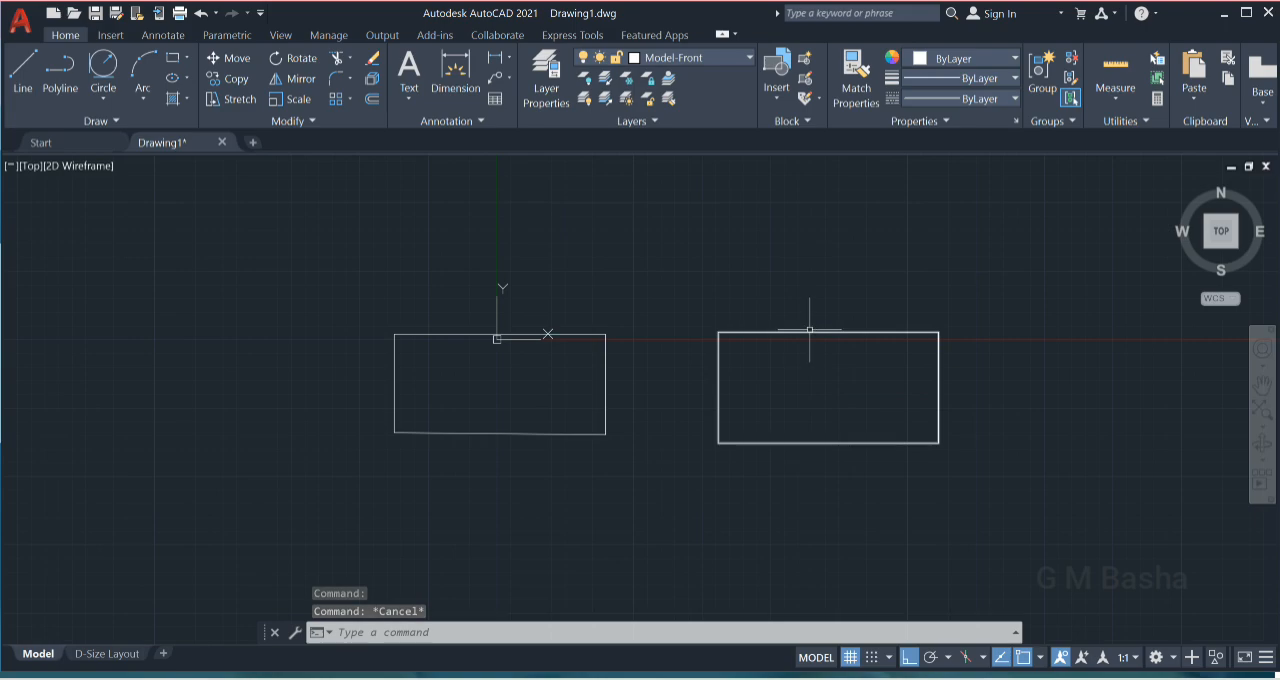
pyautogui.moveTo(813, 331)
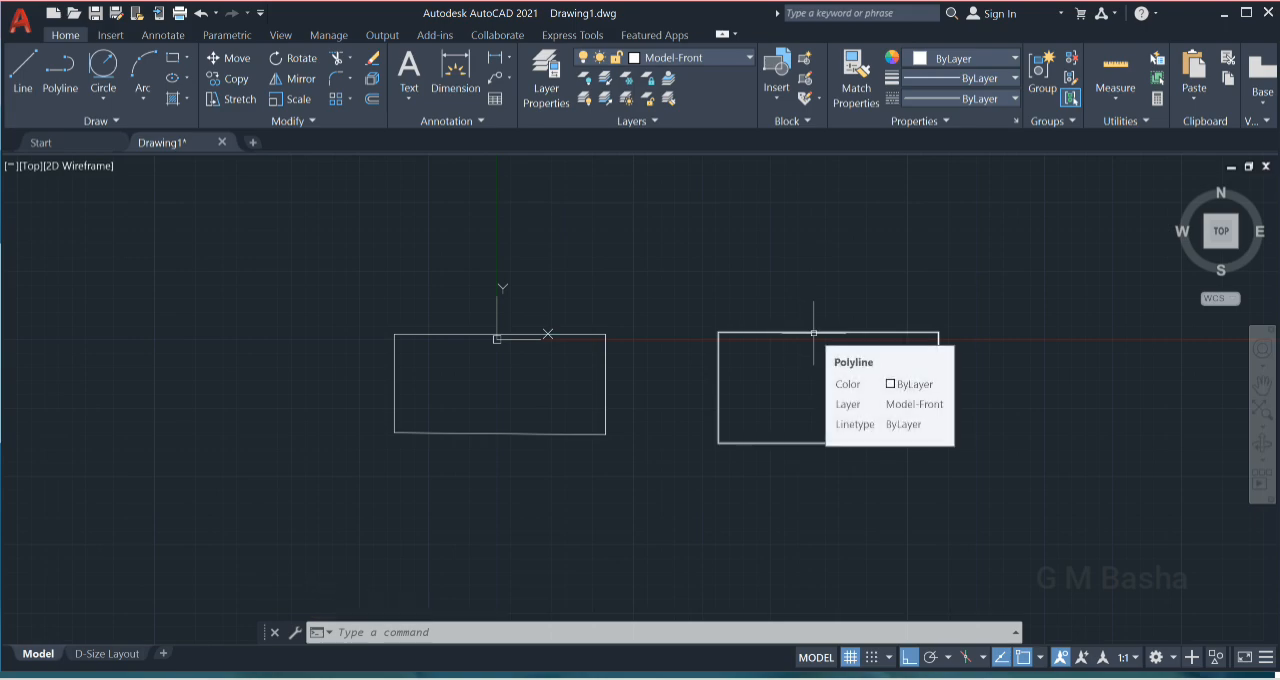
pyautogui.click(404, 632)
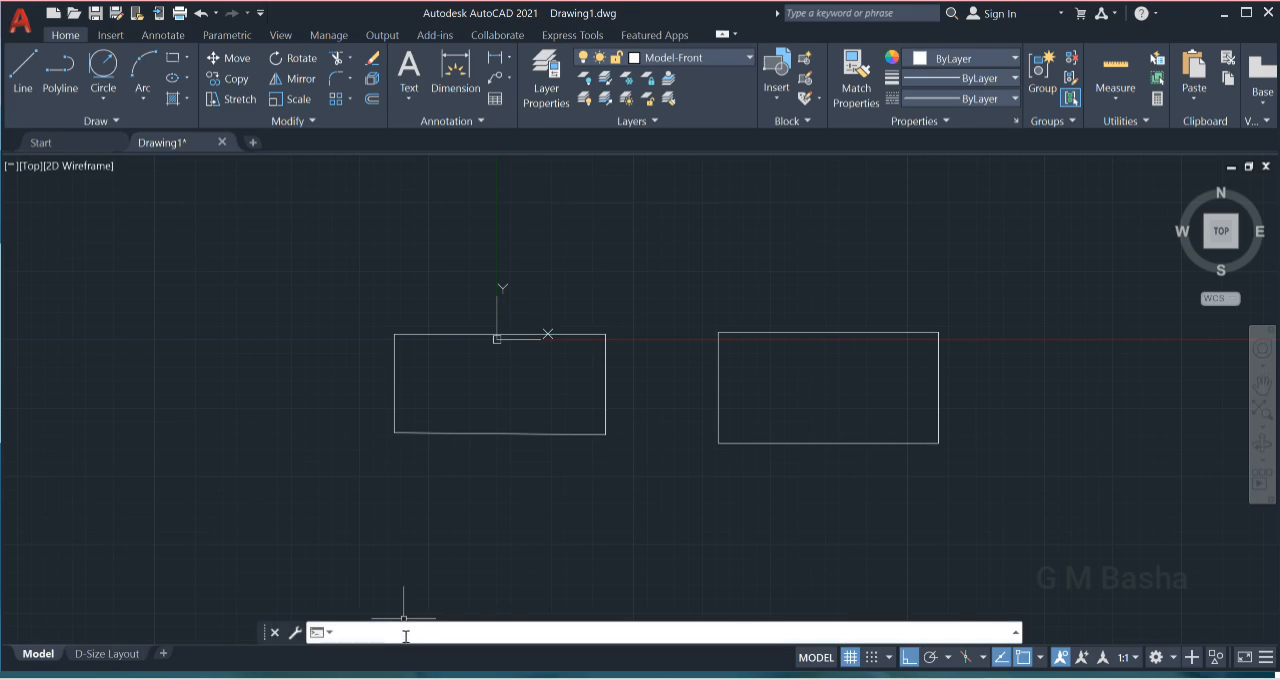
pyautogui.write('ex')
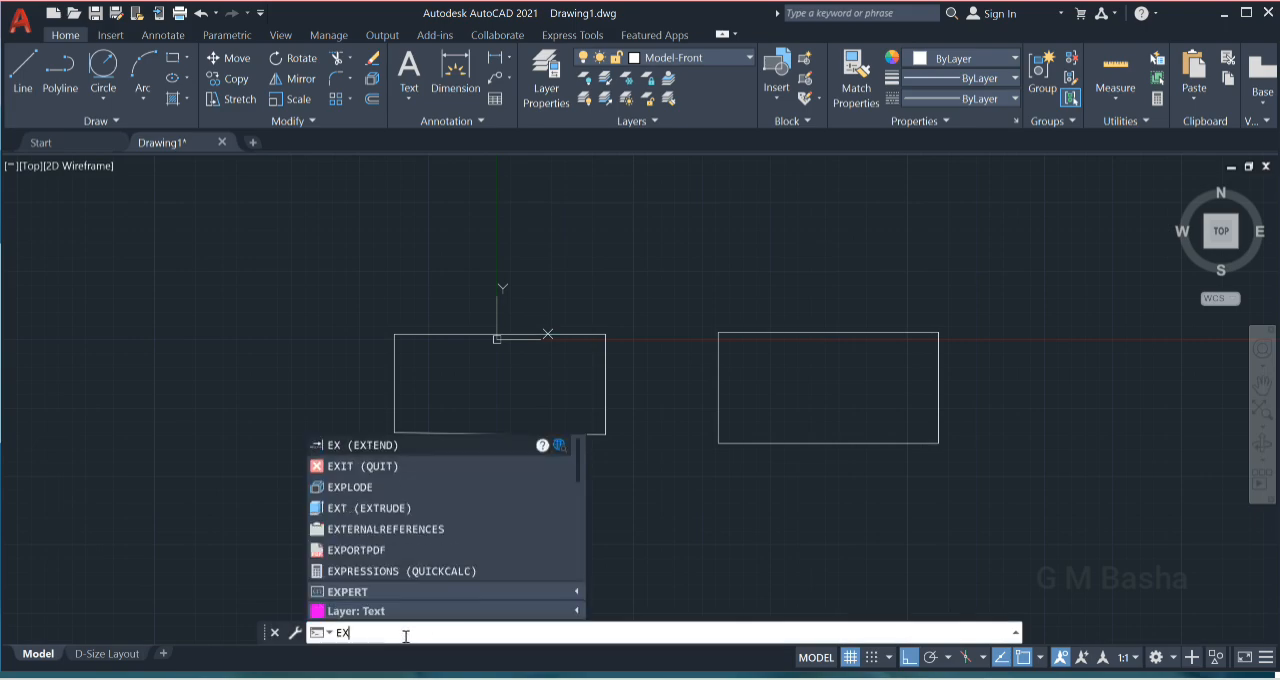
pyautogui.write('p')
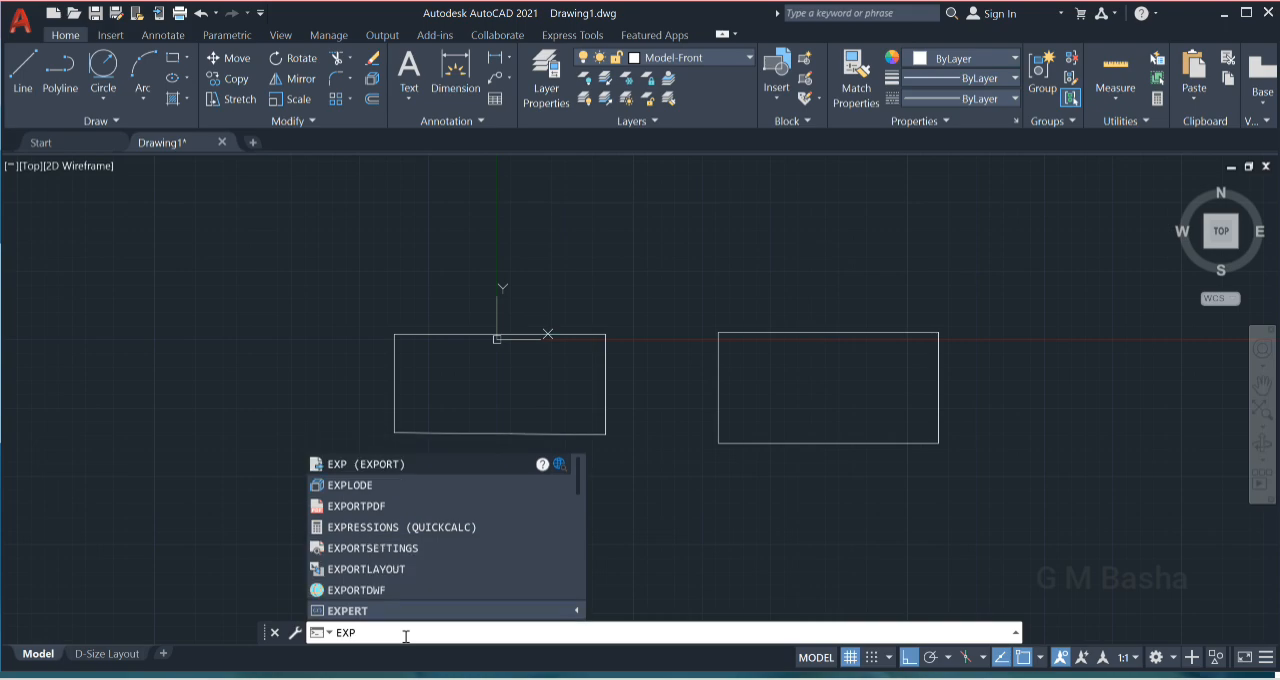
pyautogui.write('lod')
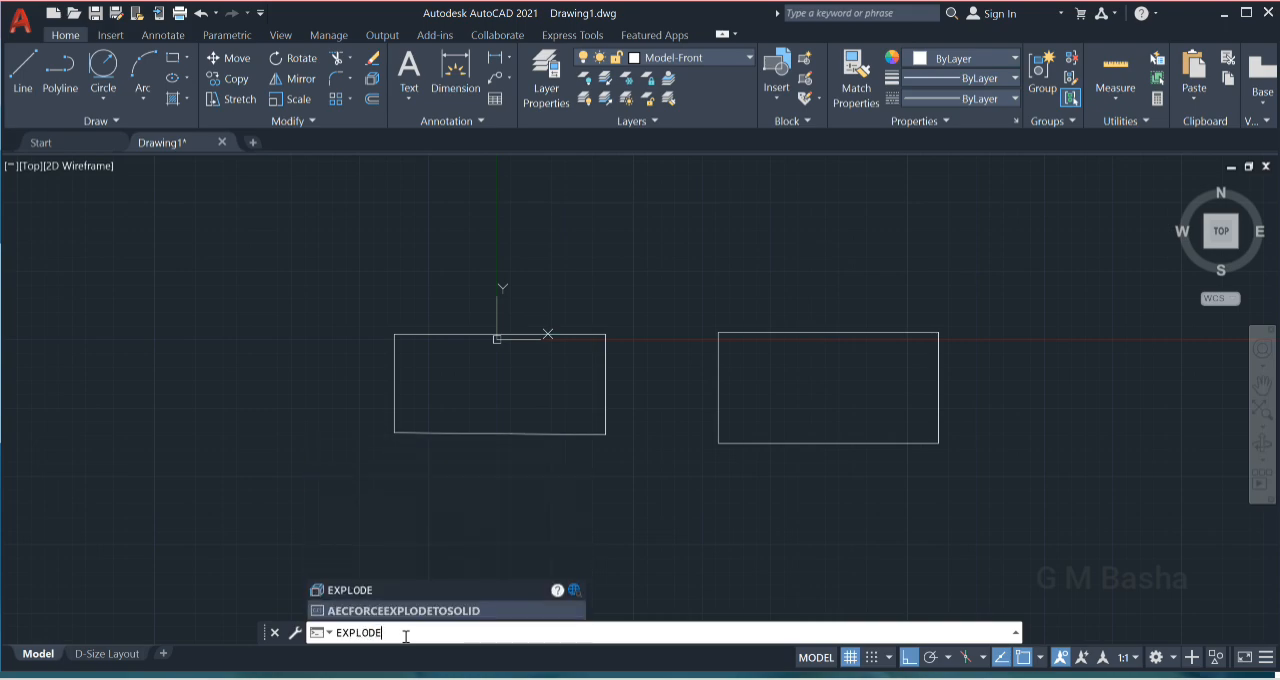
pyautogui.press('BackSpace')
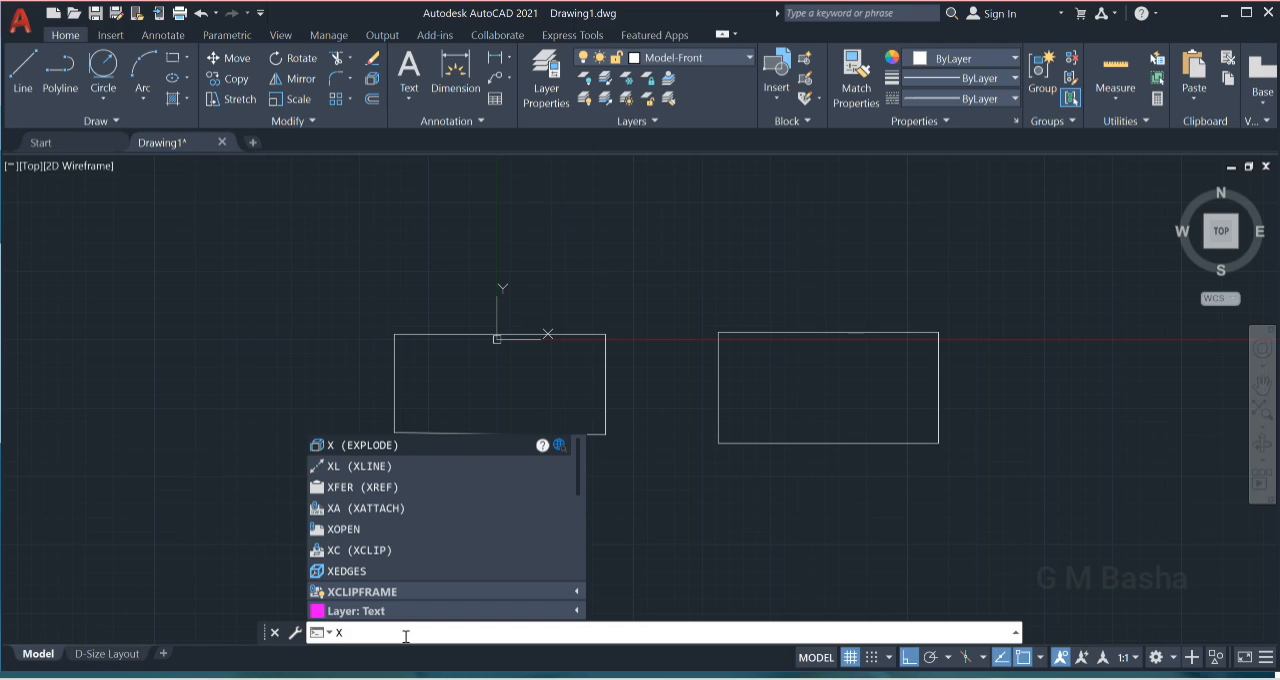
pyautogui.press('BackSpace')
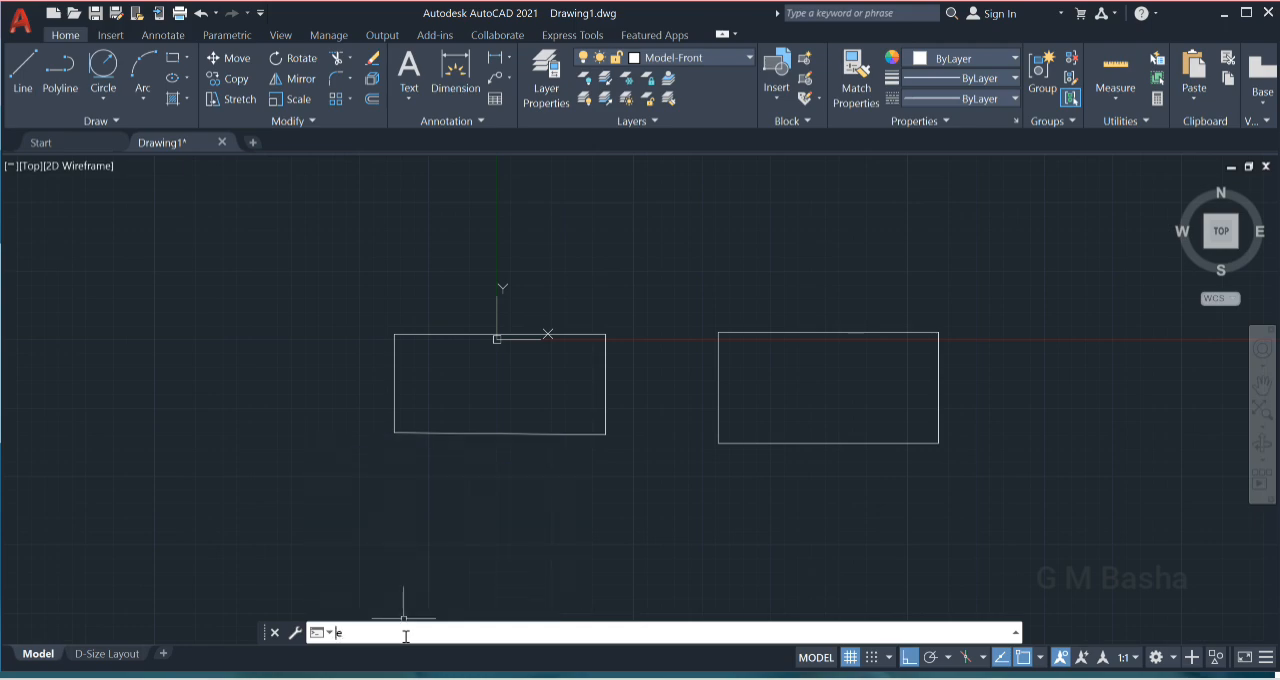
# - Explode the right-hand polyline rectangle into separate line segments
pyautogui.write('explod')
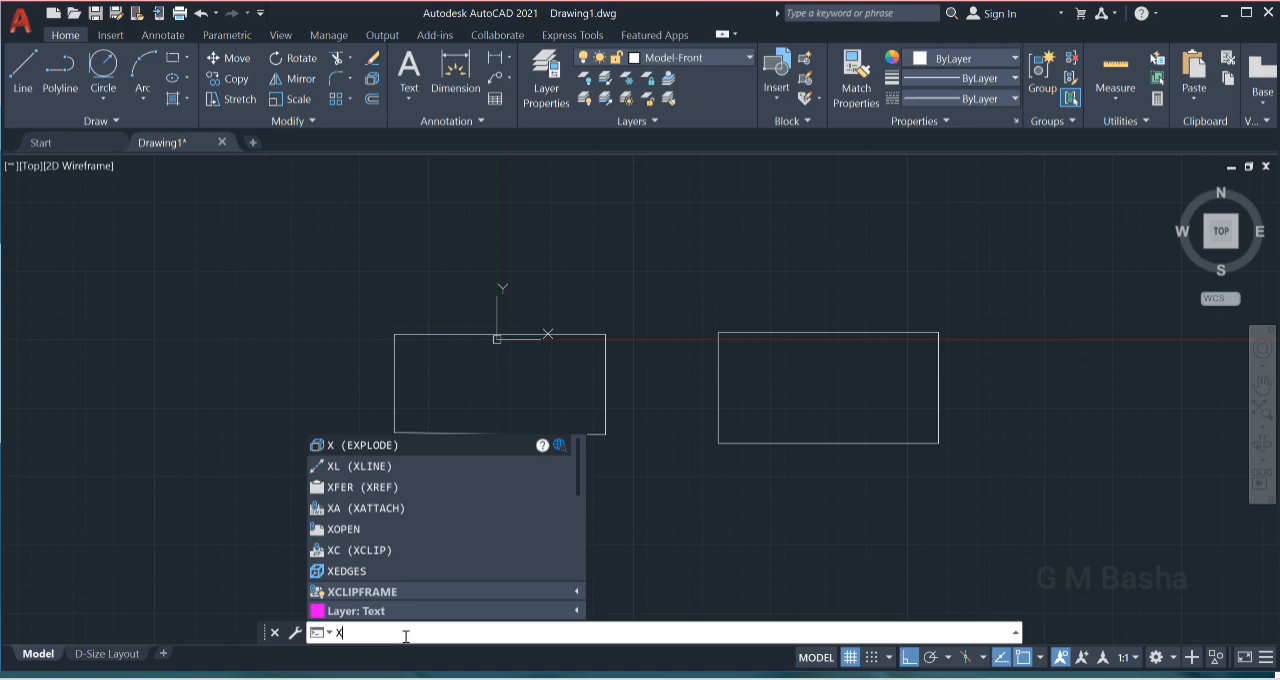
pyautogui.press('Return')
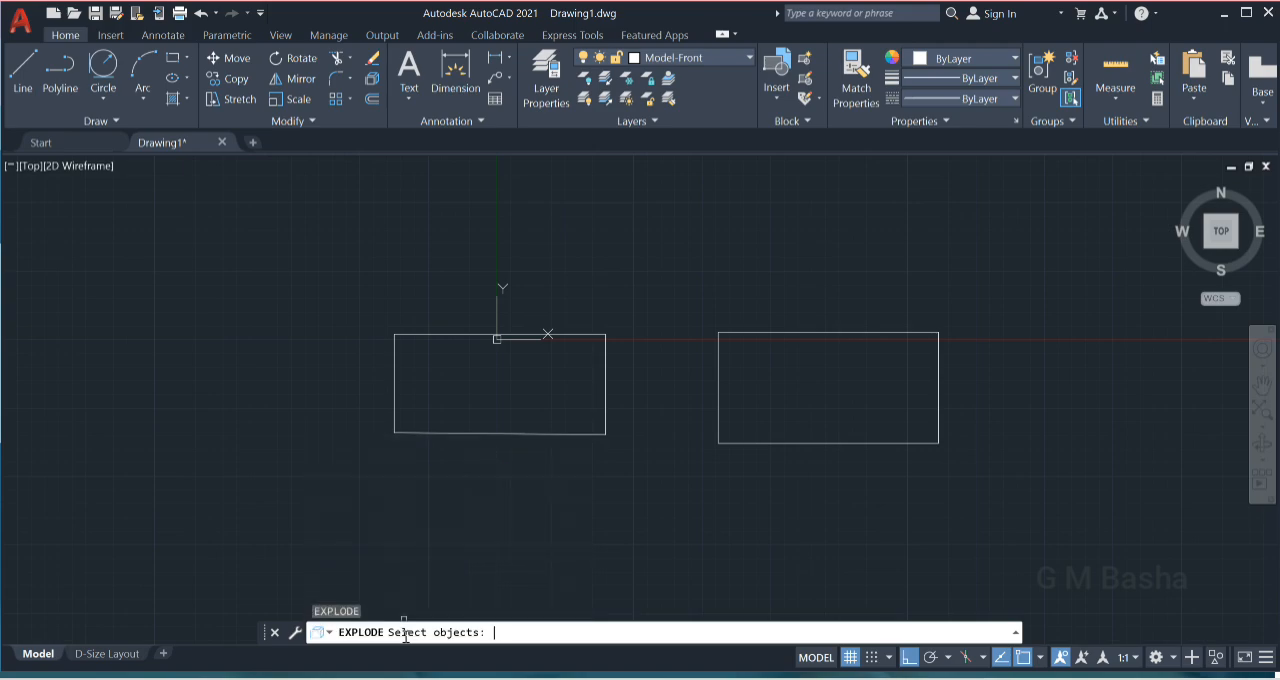
pyautogui.click(829, 333)
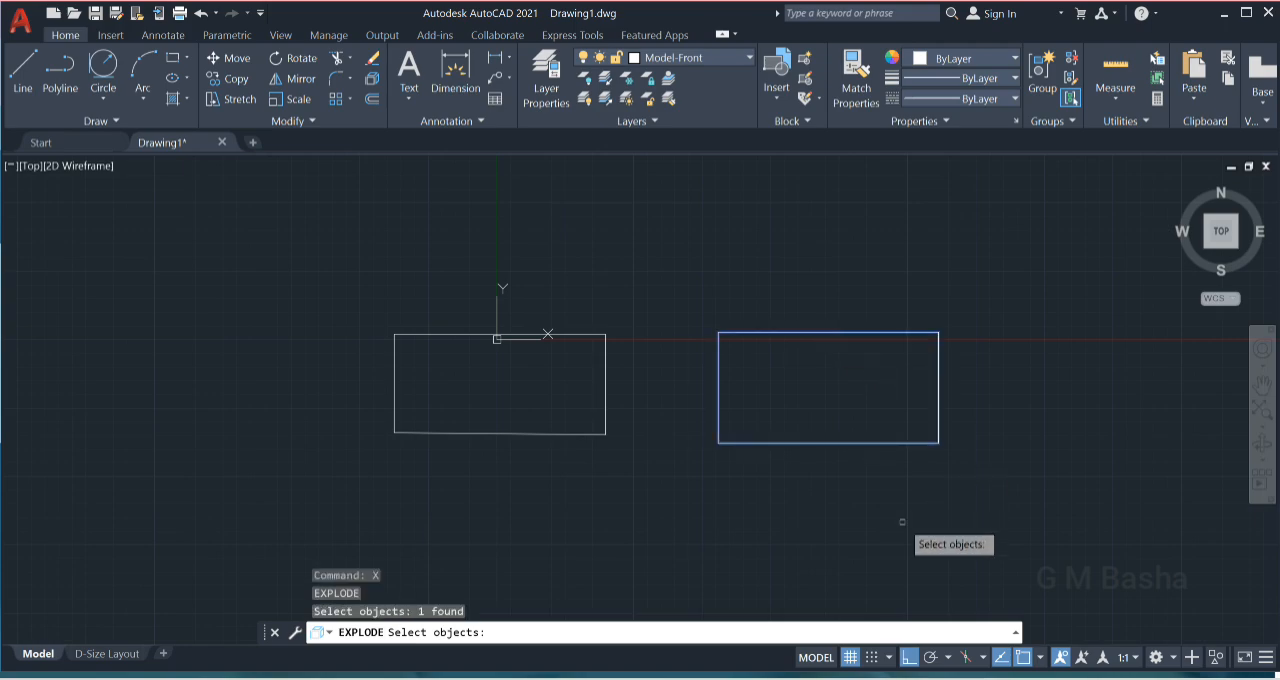
pyautogui.press('Return')
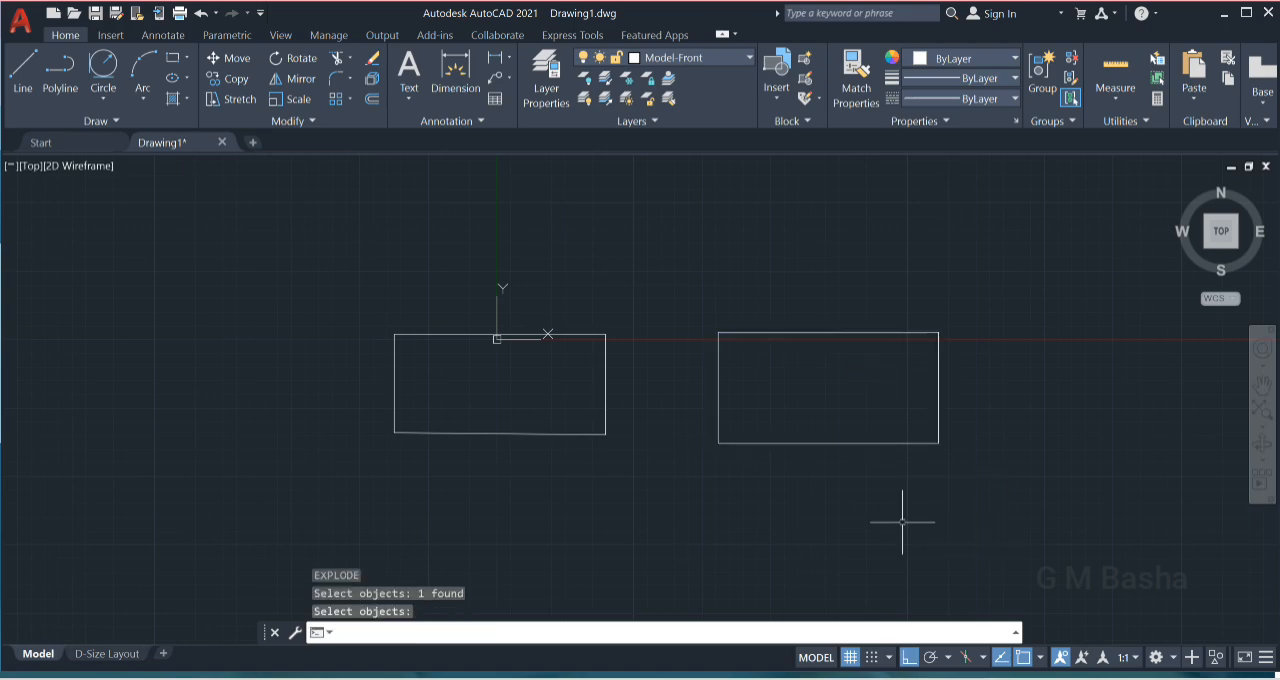
# - Select the top, right and bottom edges of the exploded rectangle individually to check that they are separate objects
pyautogui.click(813, 331)
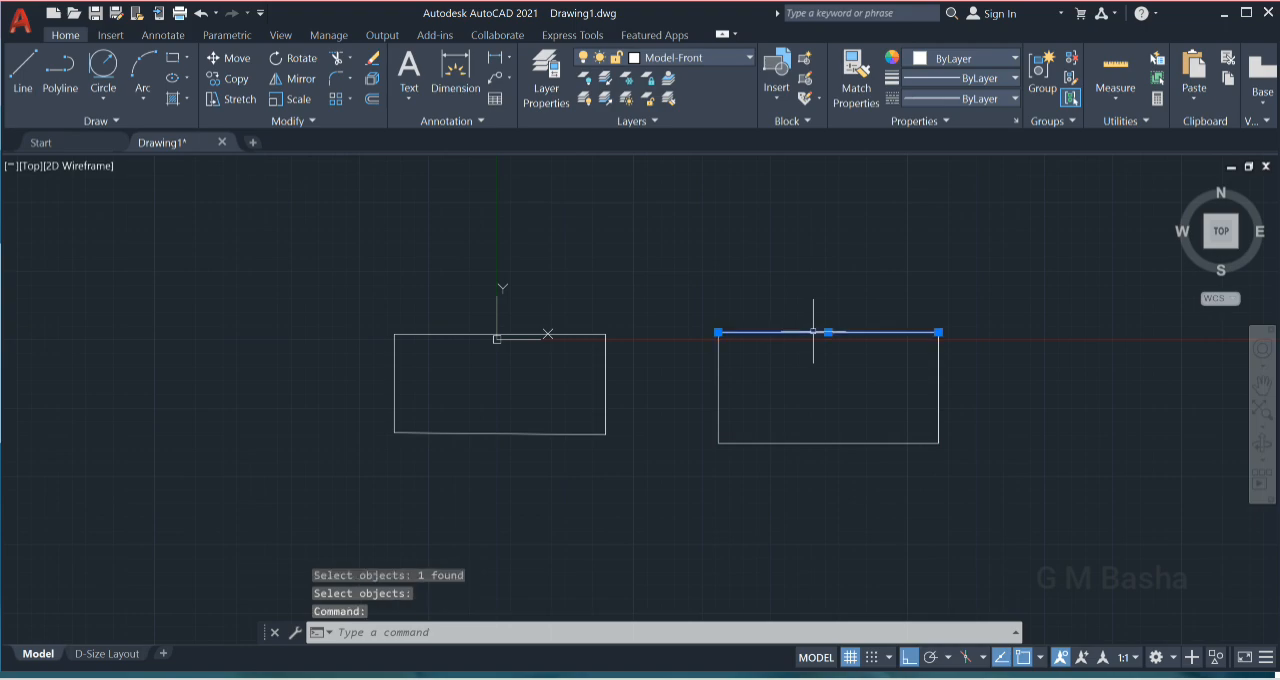
pyautogui.click(938, 393)
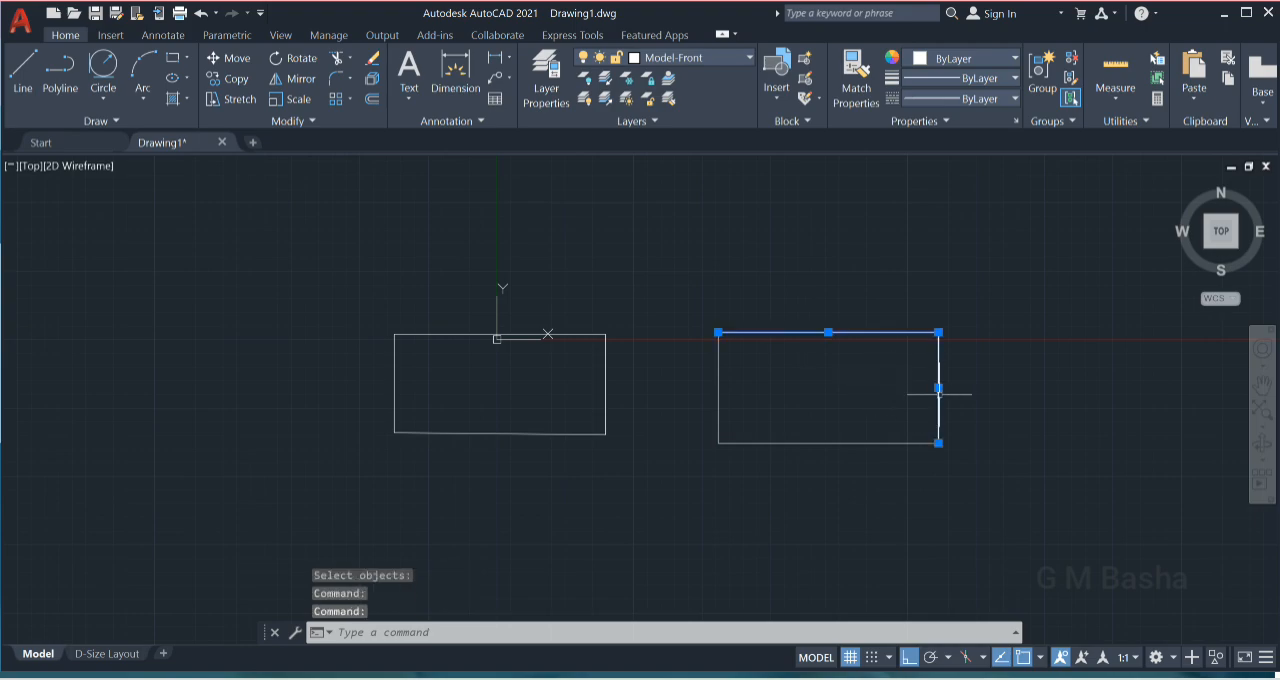
pyautogui.click(893, 445)
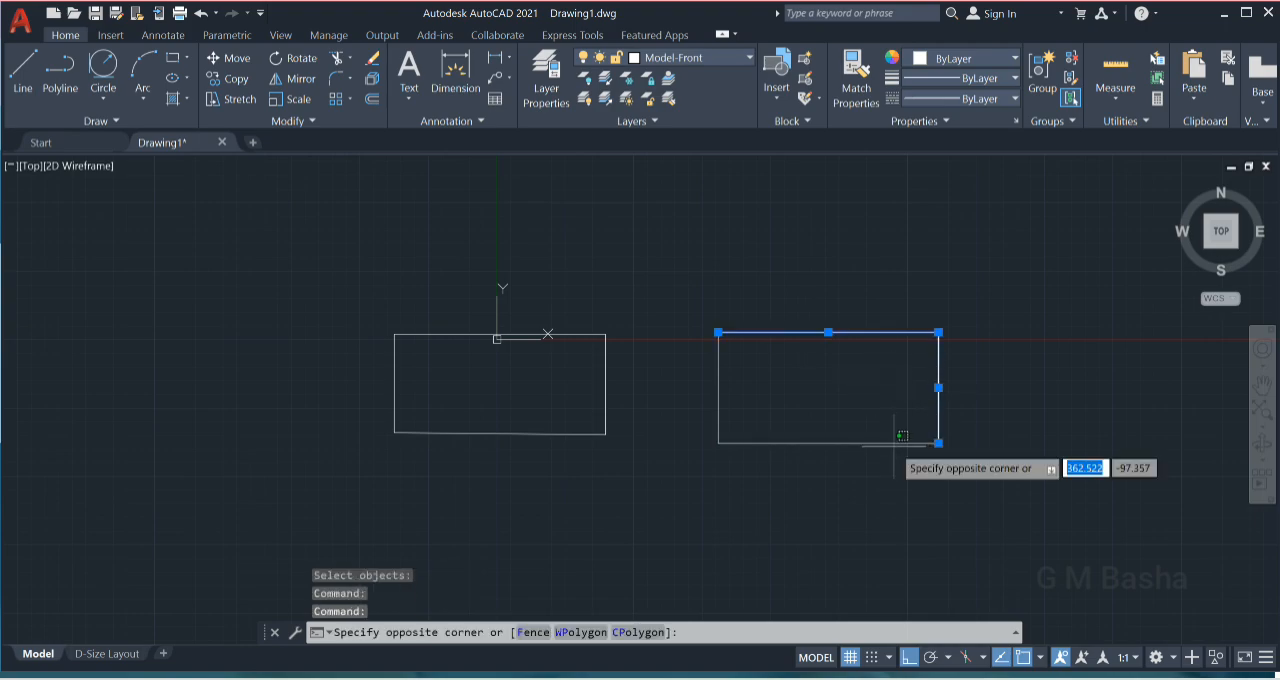
pyautogui.click(908, 437)
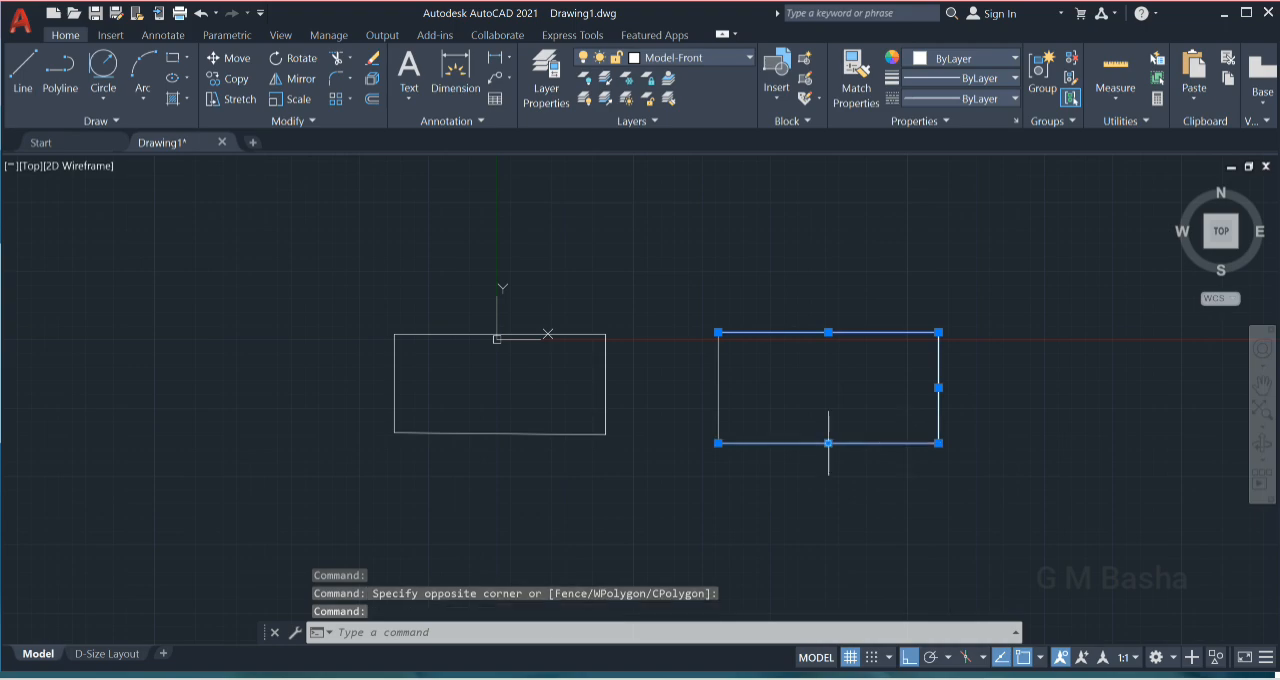
# - Add the exploded rectangle's left edge and all of the line-built rectangle to the selection to compare their grips, and clear the selection
pyautogui.click(718, 379)
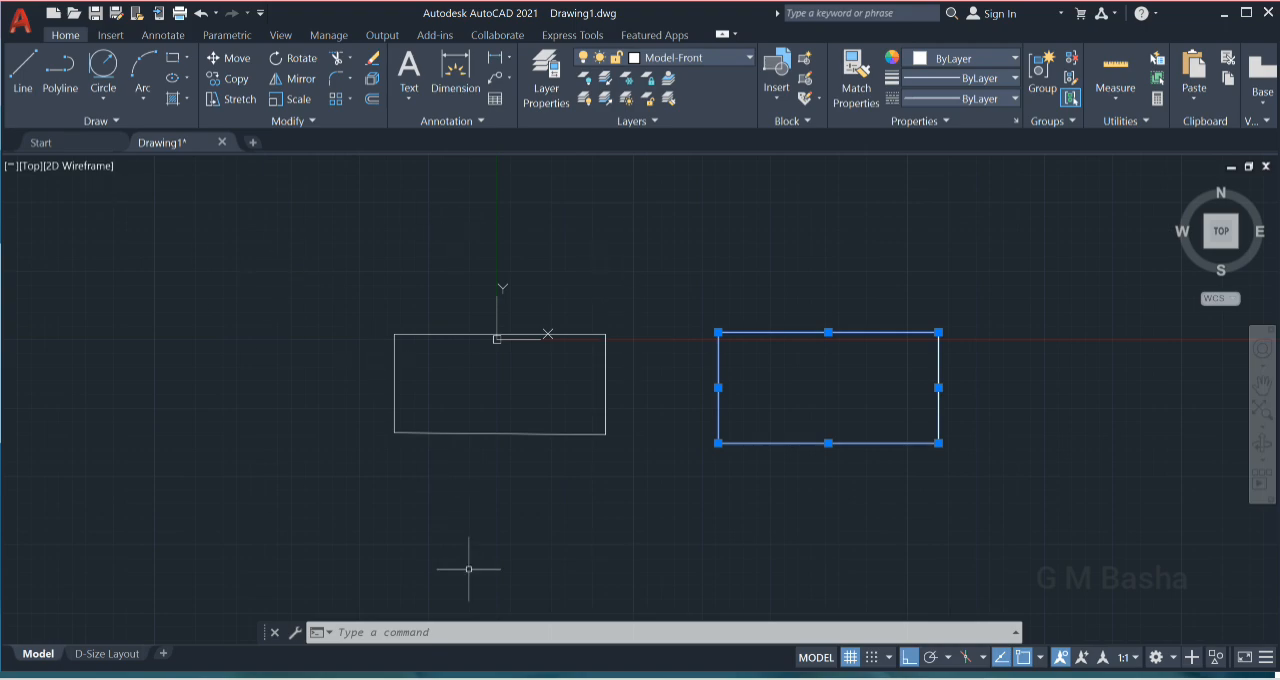
pyautogui.click(318, 287)
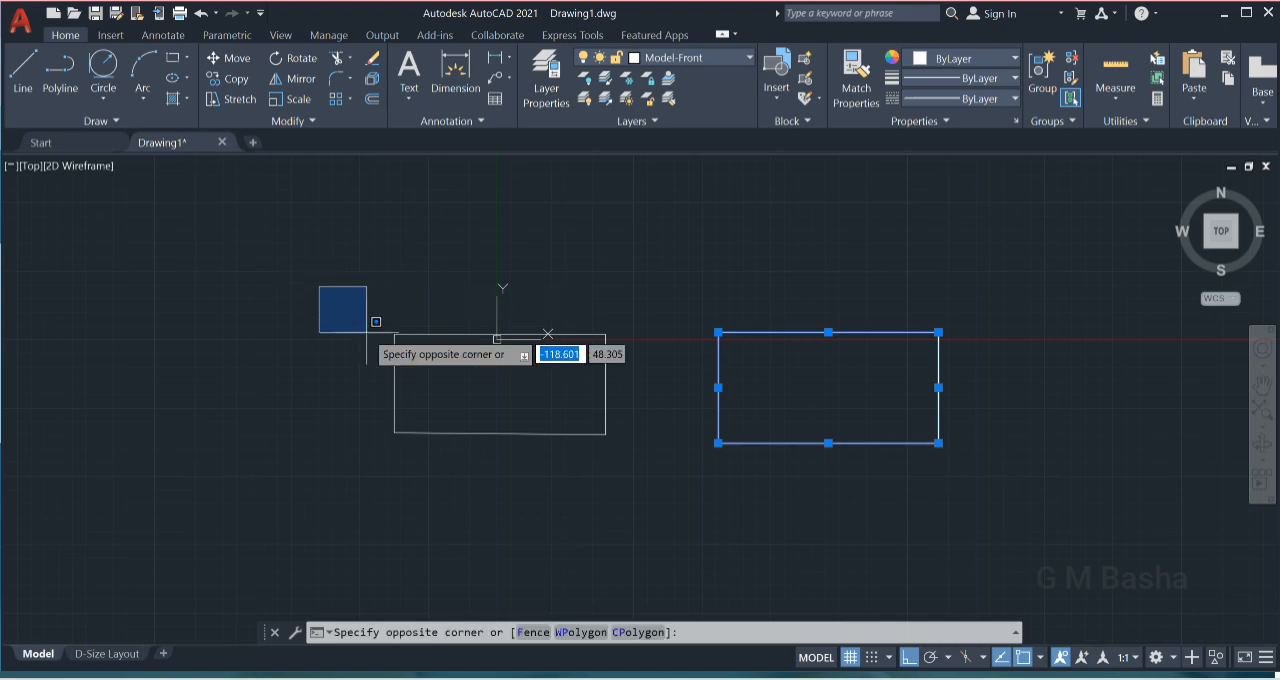
pyautogui.click(648, 534)
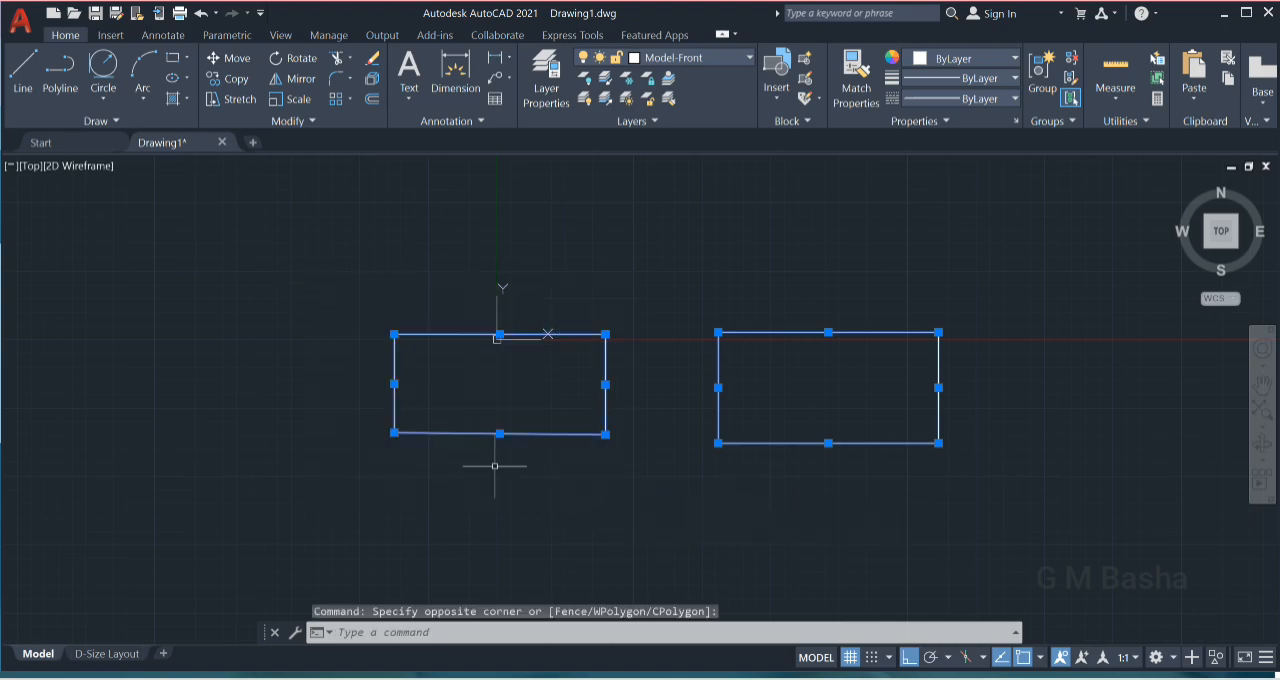
pyautogui.press('Escape')
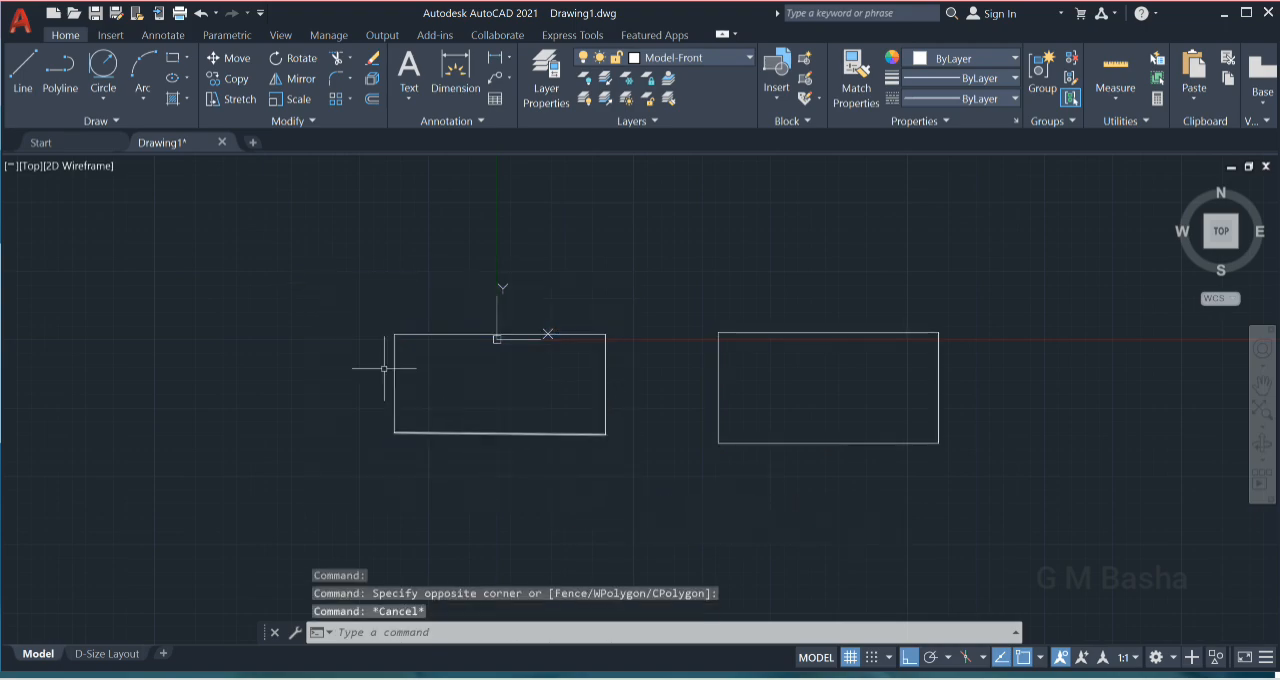
# - Try moving the line-built rectangle's left edge about 62 units outward by its midpoint grip, and undo the move
pyautogui.click(396, 419)
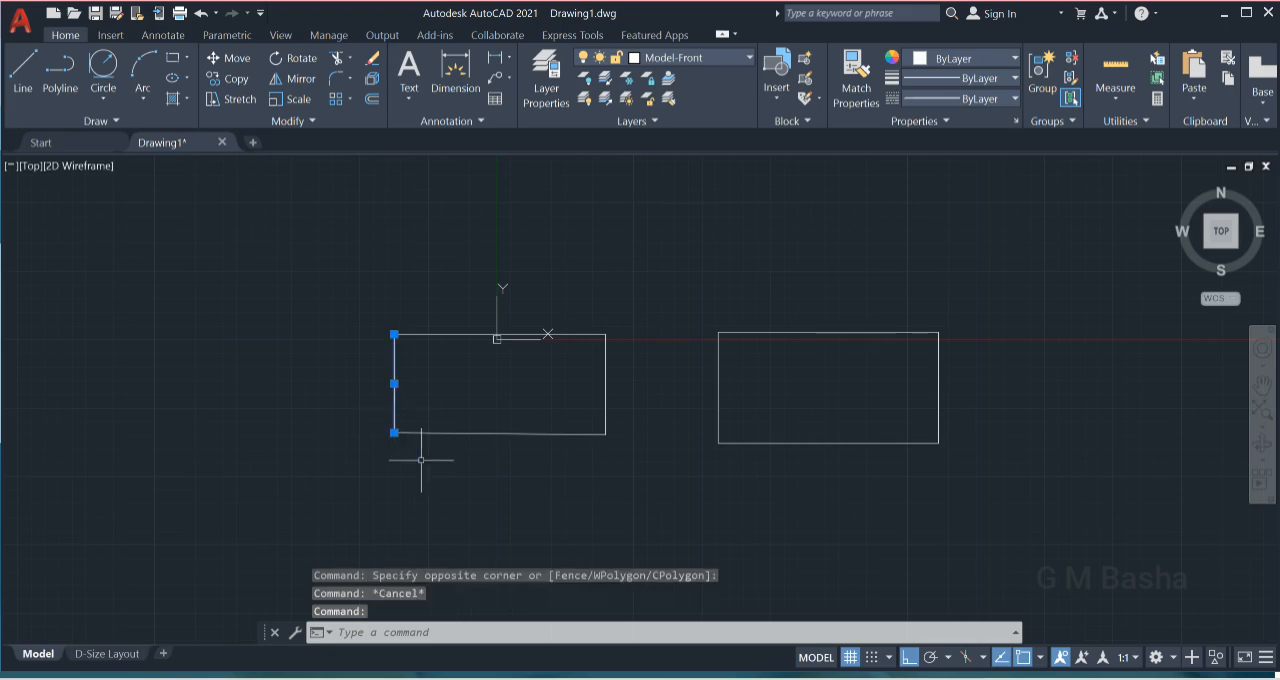
pyautogui.click(394, 383)
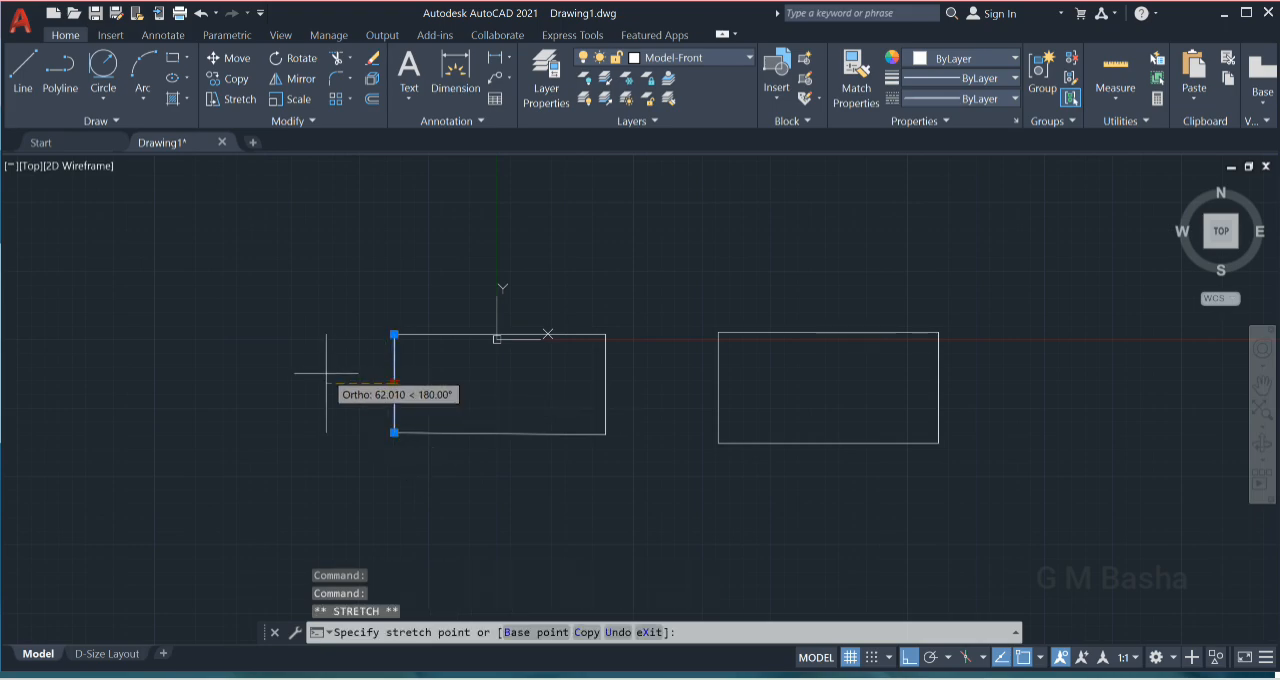
pyautogui.click(326, 383)
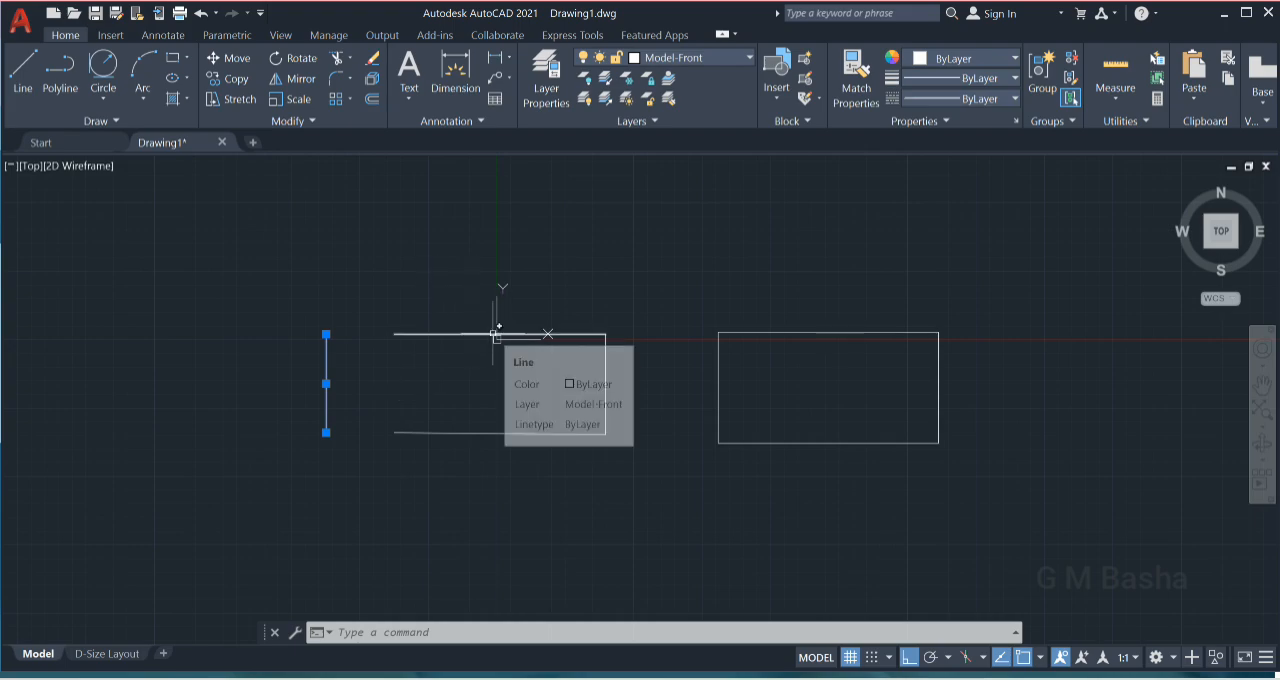
pyautogui.hotkey('ctrl', 'z')
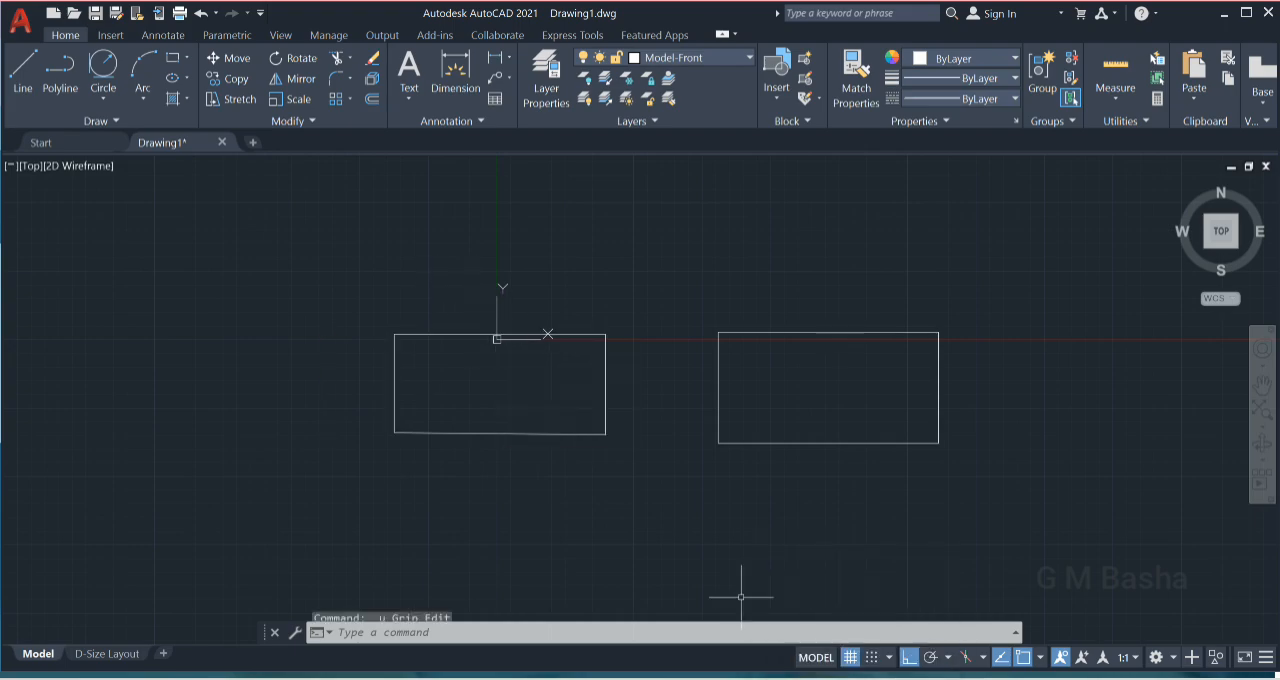
# - Join the four lines of the left-hand rectangle into a single polyline
pyautogui.click(362, 300)
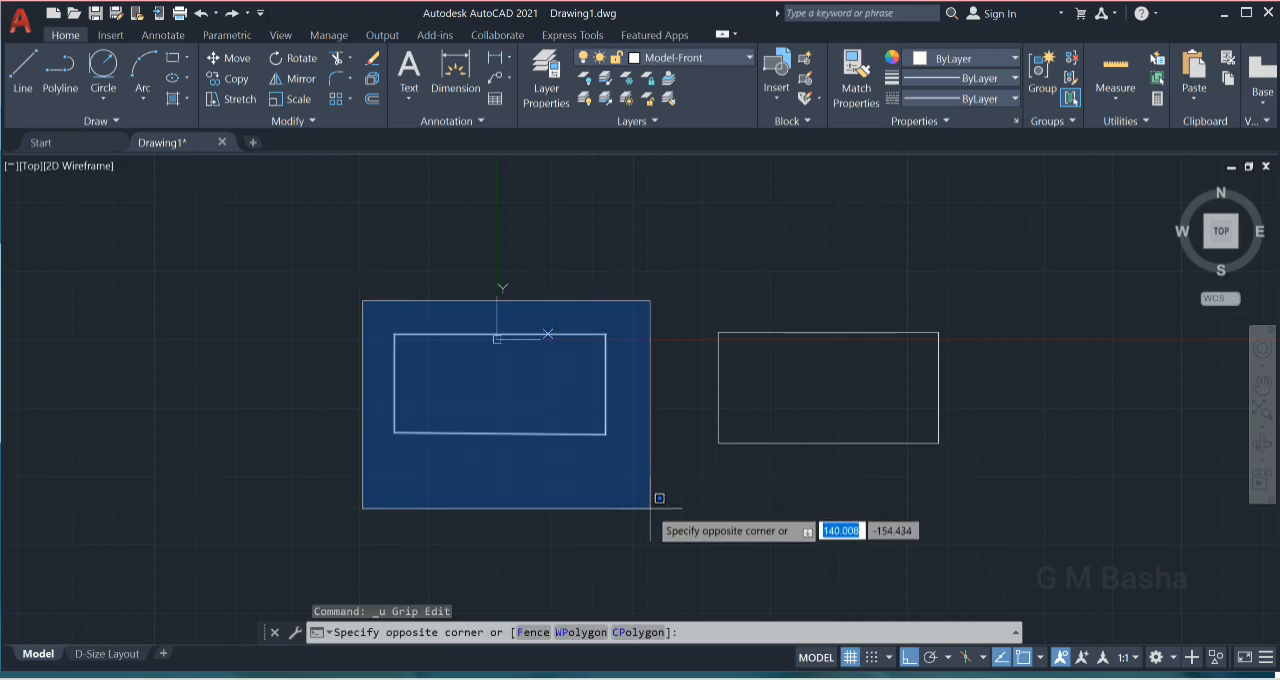
pyautogui.press('Escape')
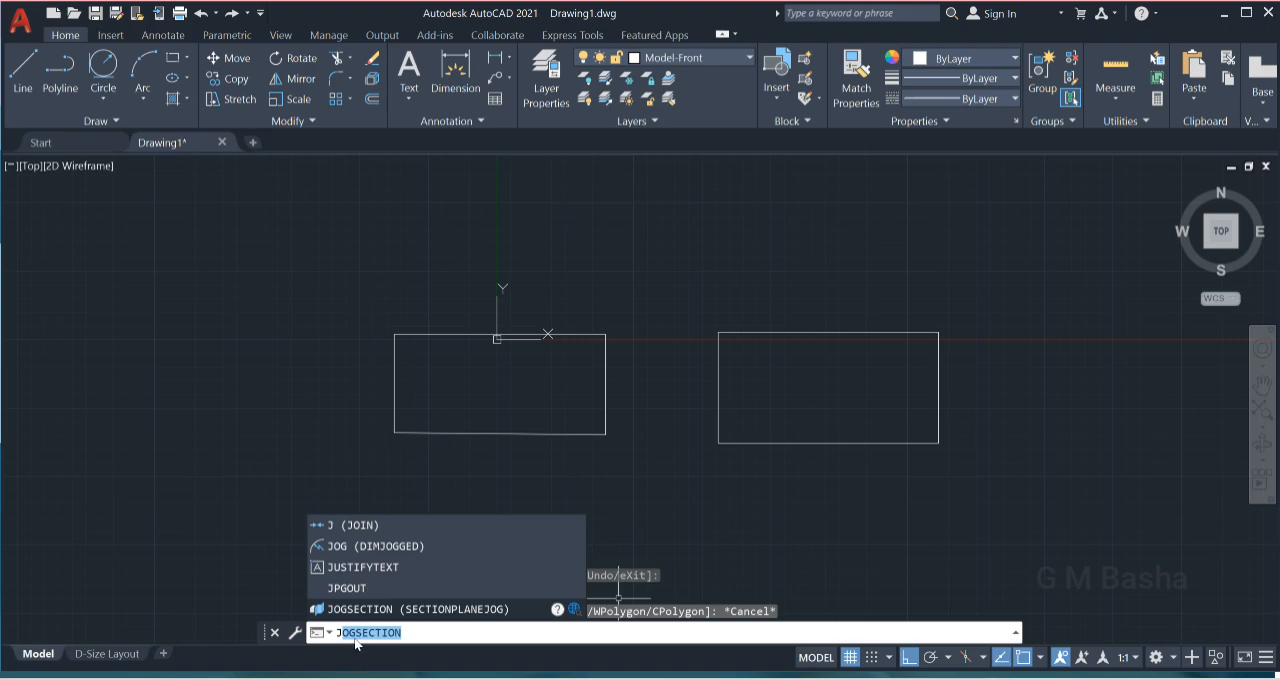
pyautogui.click(408, 633)
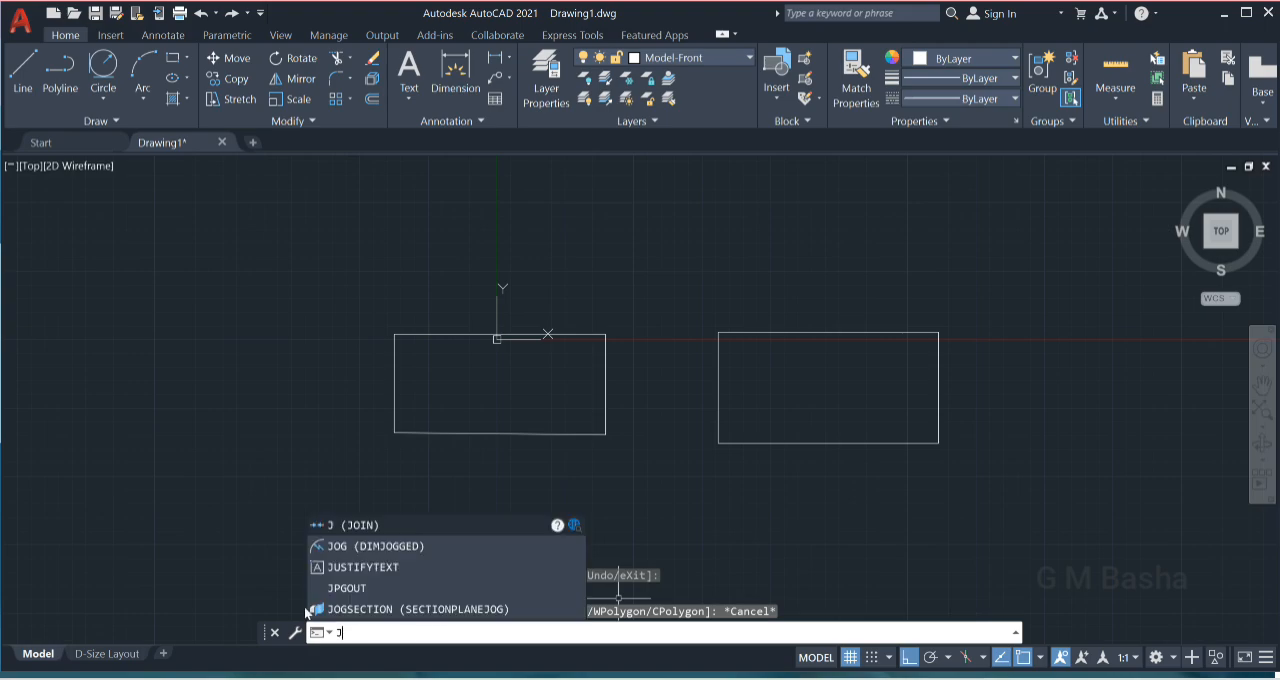
pyautogui.click(371, 525)
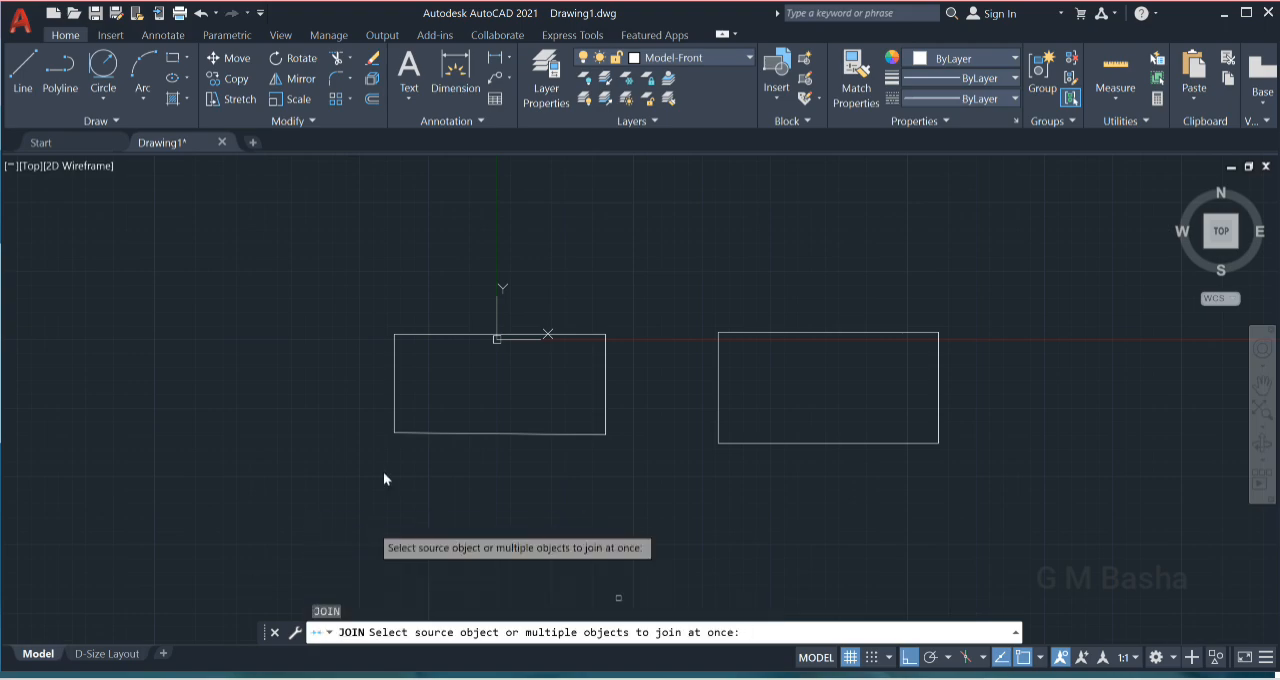
pyautogui.click(364, 314)
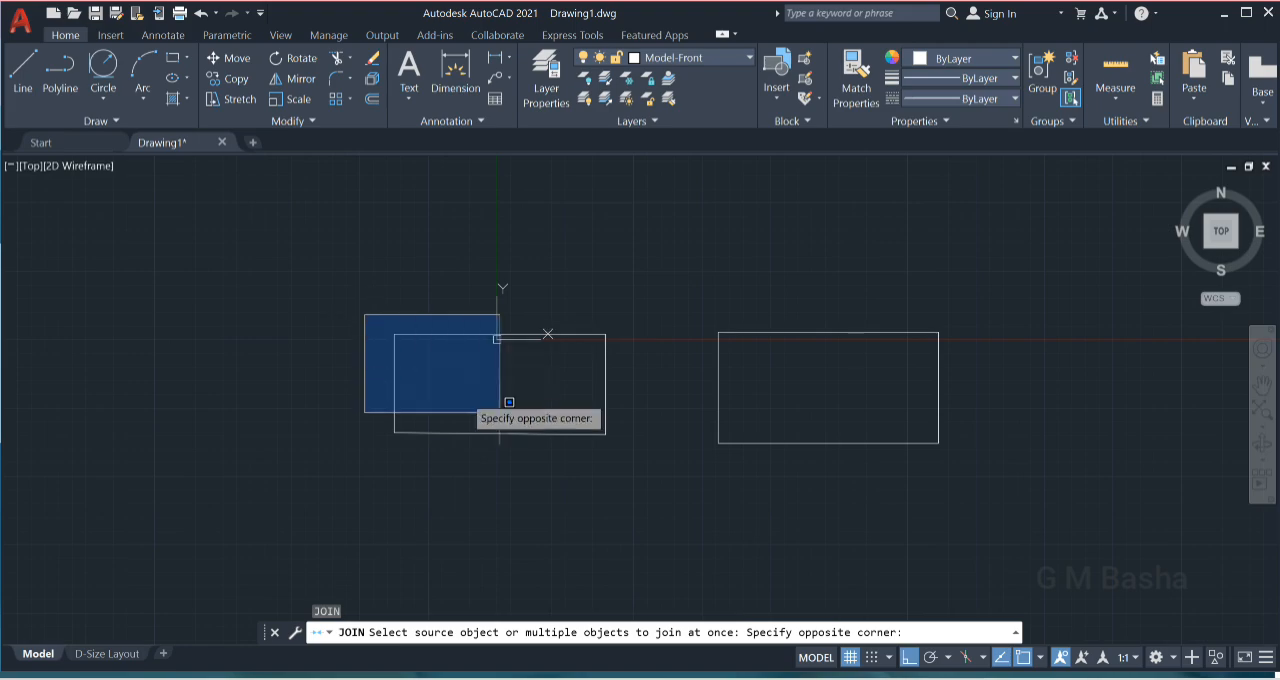
pyautogui.click(668, 478)
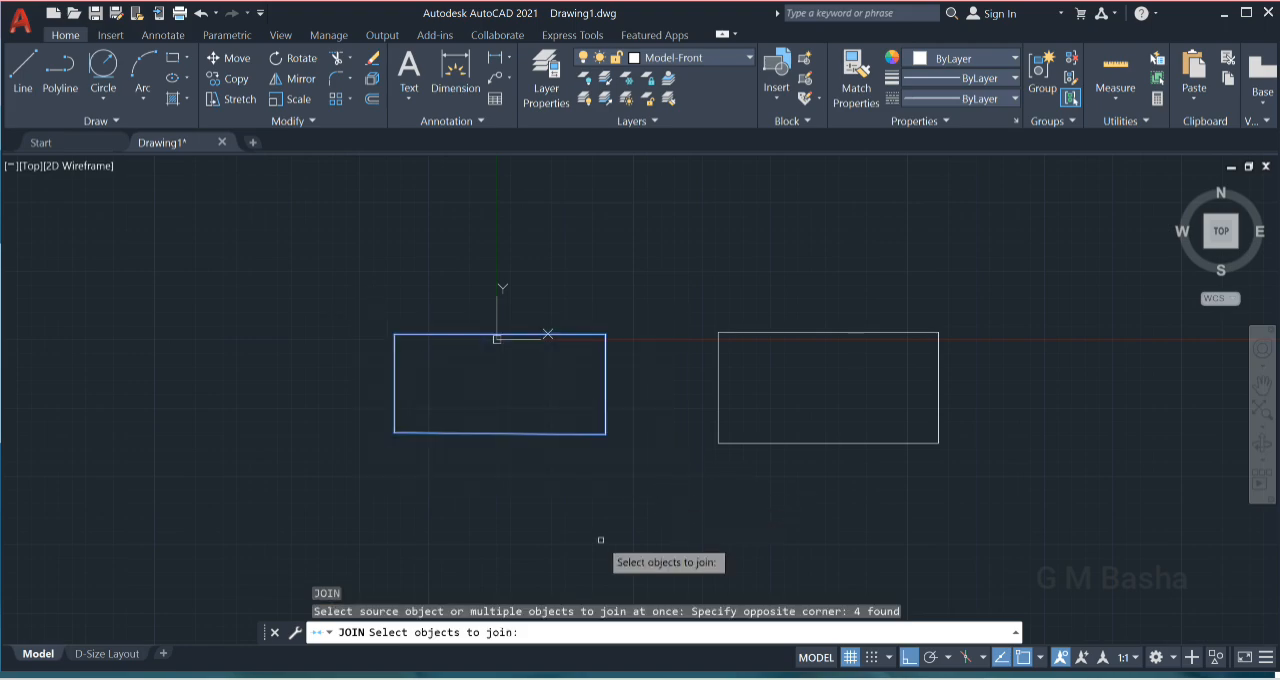
pyautogui.press('Return')
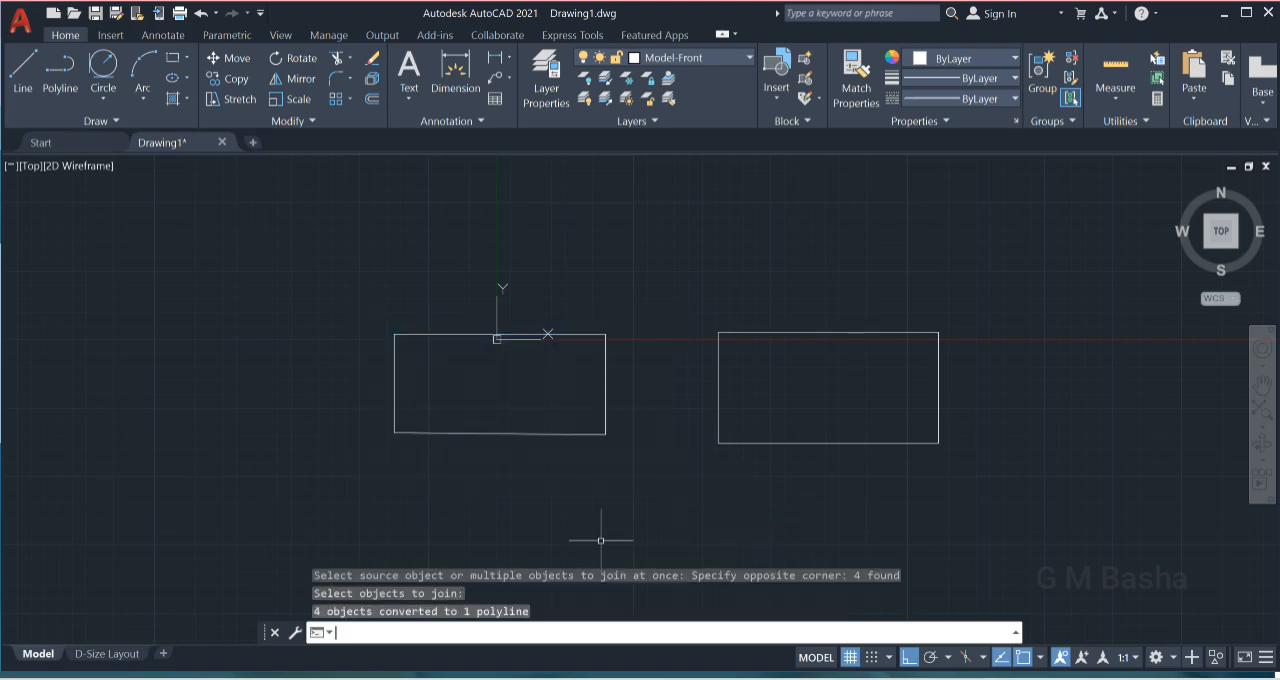
# - Select the joined rectangle and the exploded rectangle's left edge to compare how each selects, and clear the selection
pyautogui.click(393, 384)
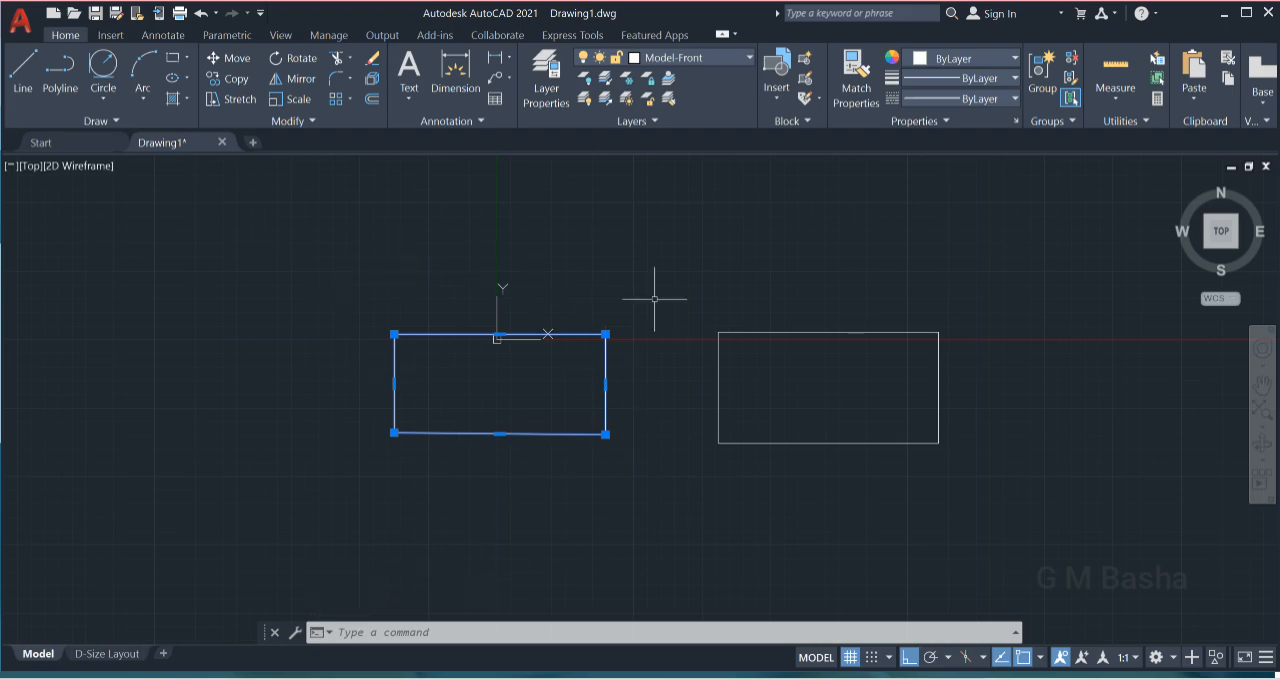
pyautogui.click(718, 370)
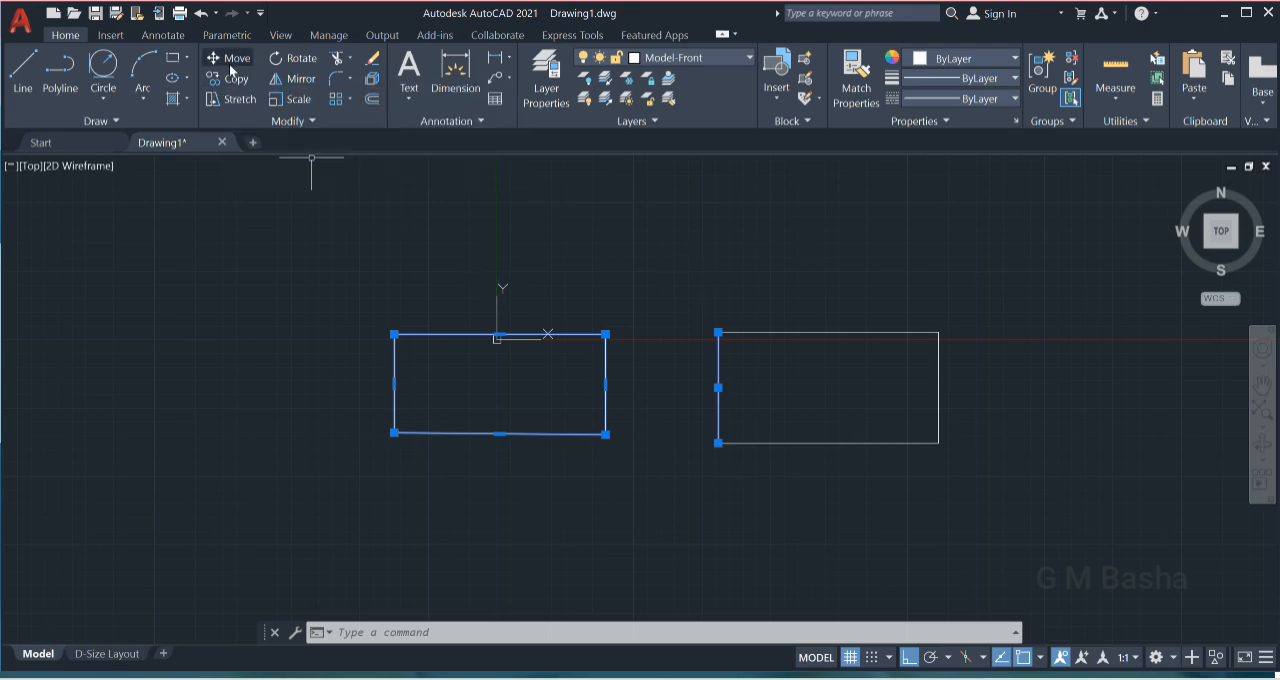
pyautogui.press('Escape')
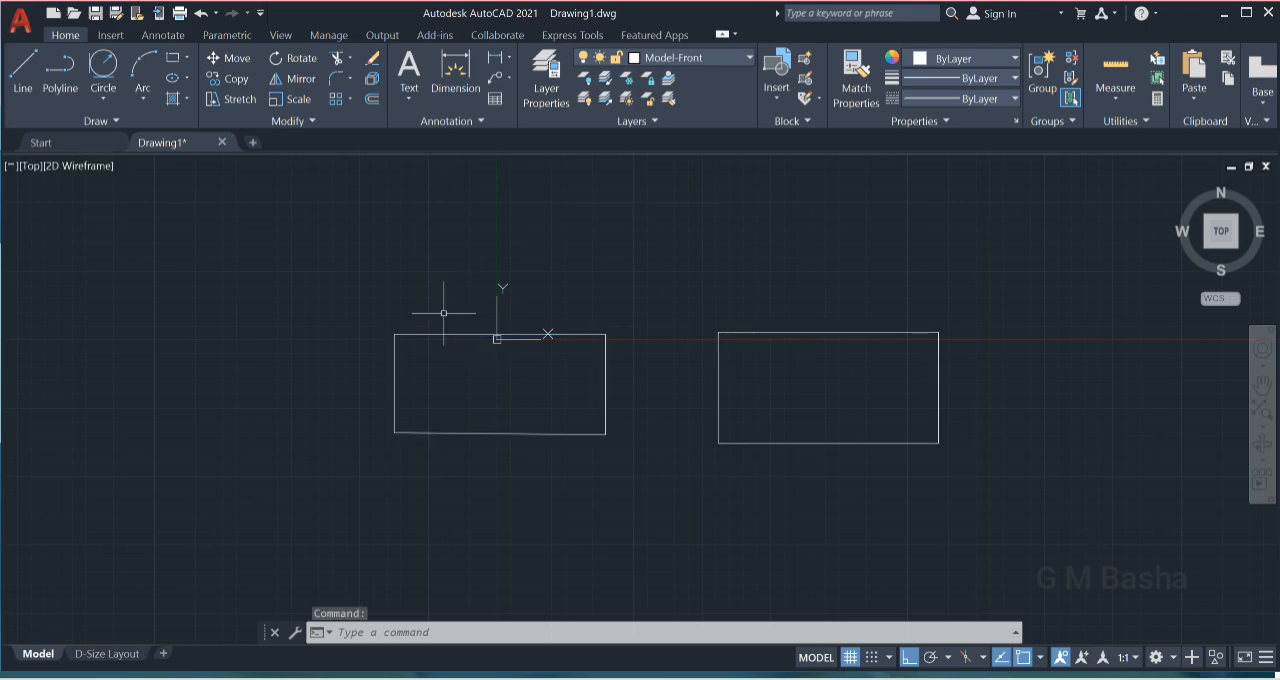
# - Copy the joined rectangle to the clipboard and paste it to the left of the original at about (-370, -71)
pyautogui.click(349, 261)
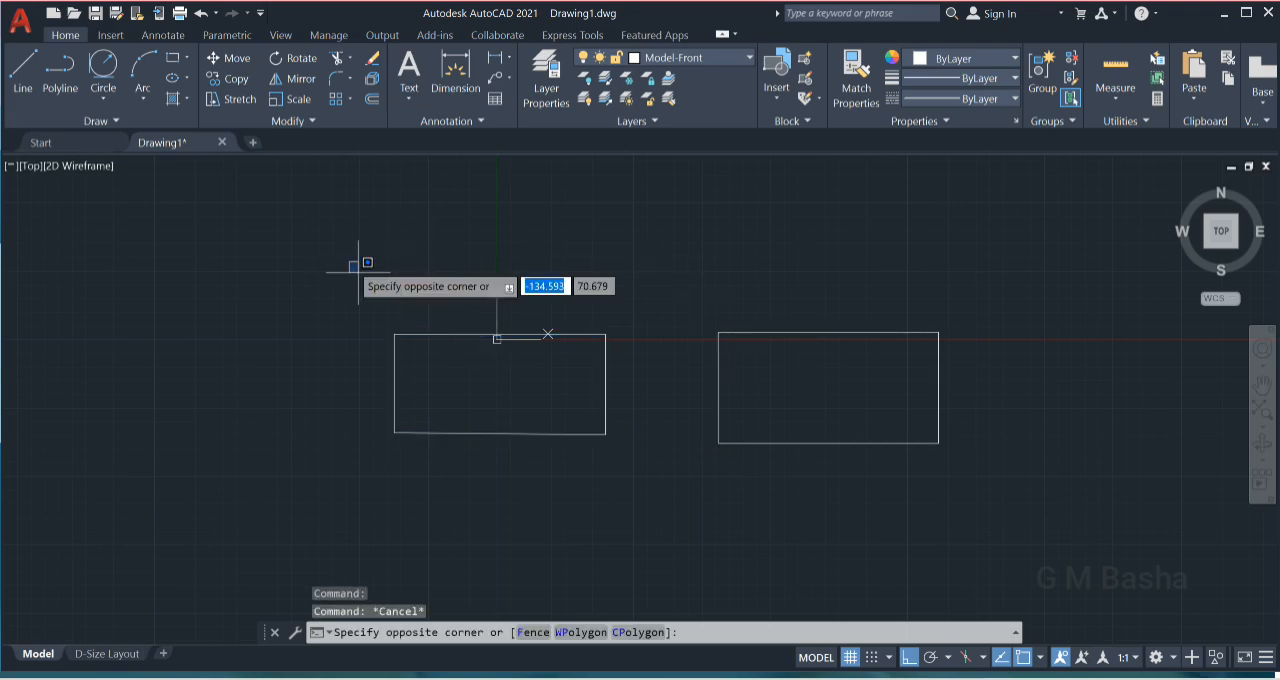
pyautogui.click(660, 497)
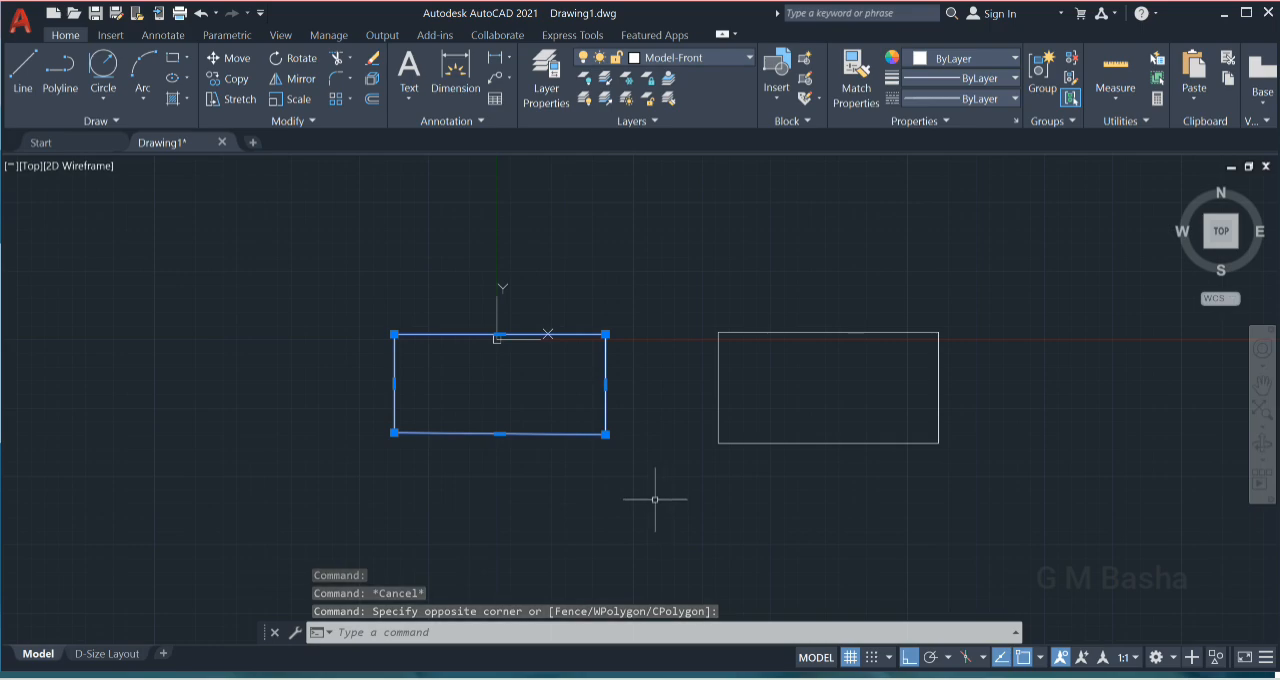
pyautogui.hotkey('ctrl', 'c')
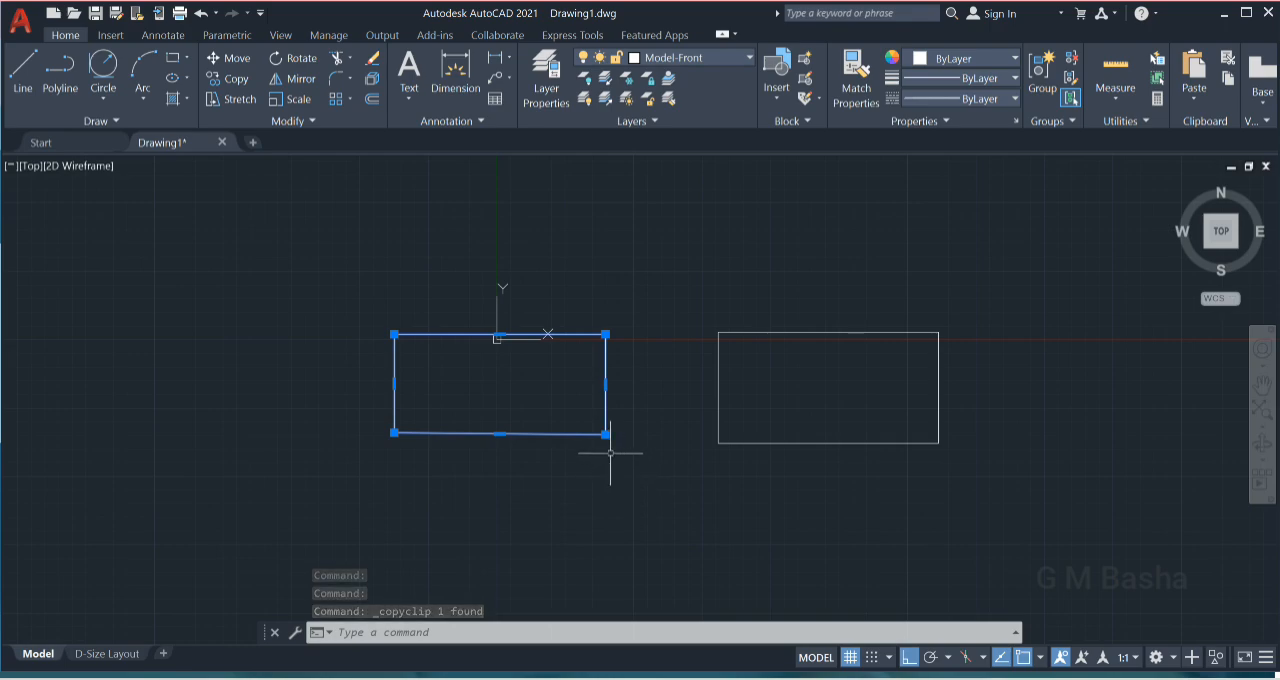
pyautogui.moveTo(605, 435)
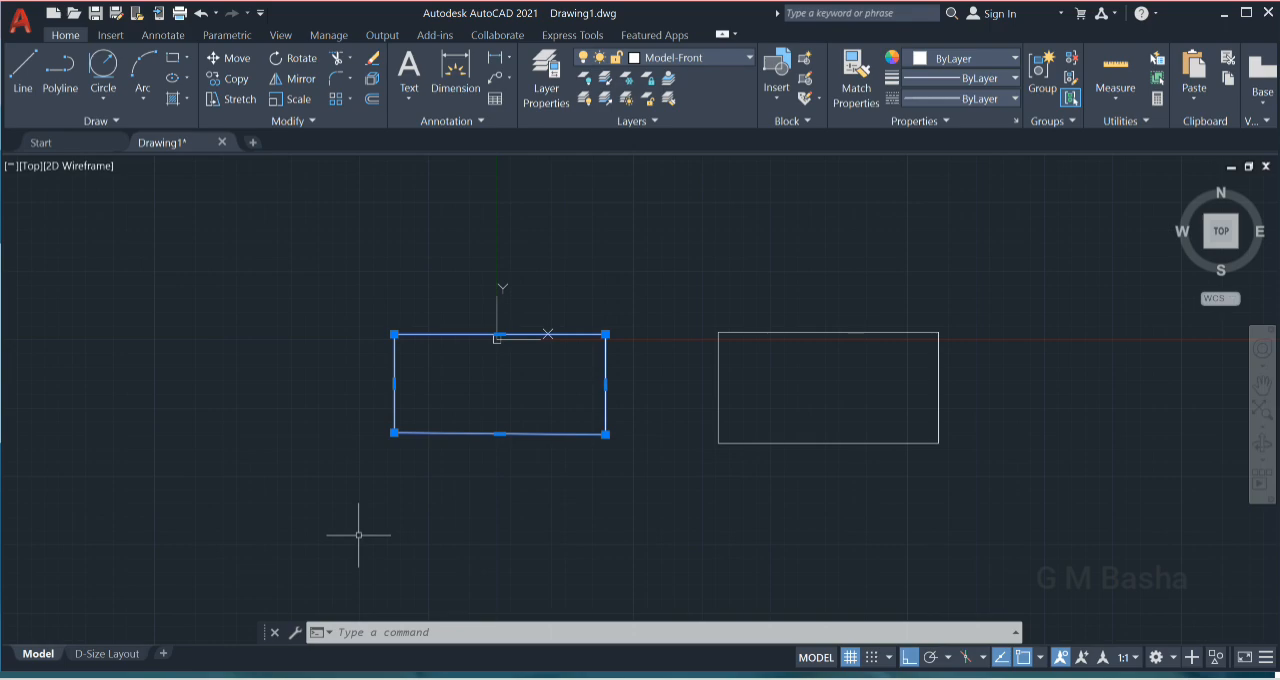
pyautogui.hotkey('ctrl', 'v')
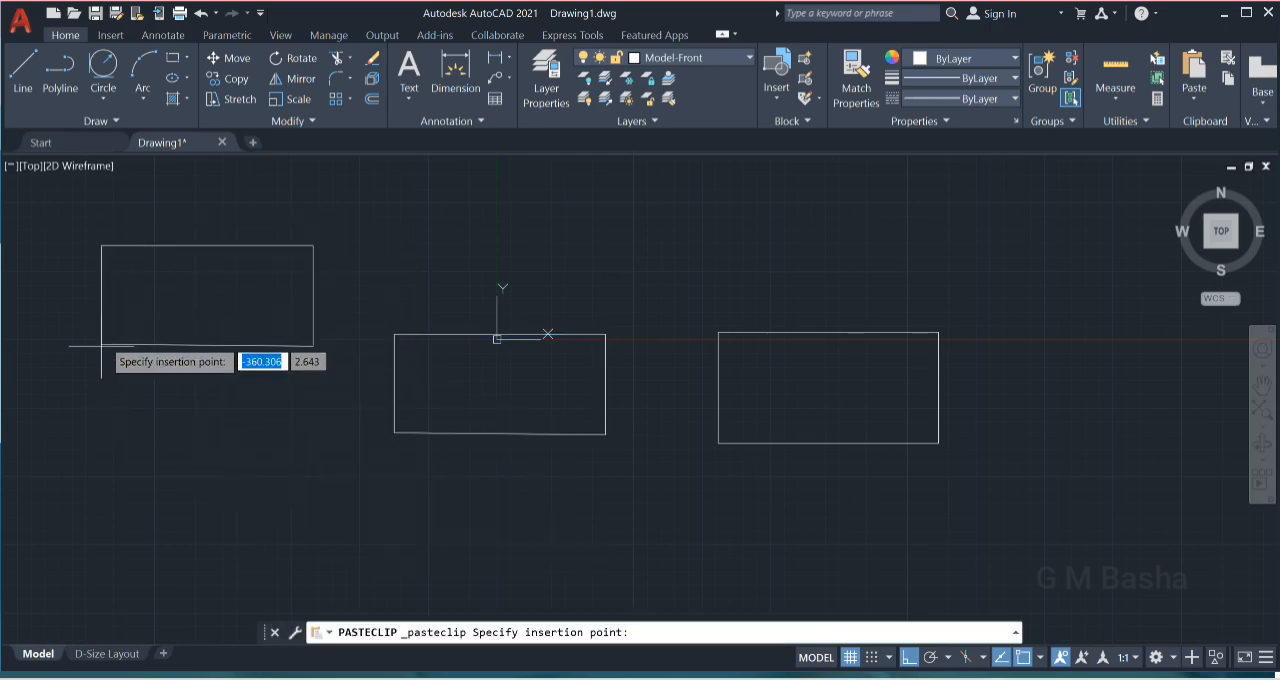
pyautogui.click(89, 417)
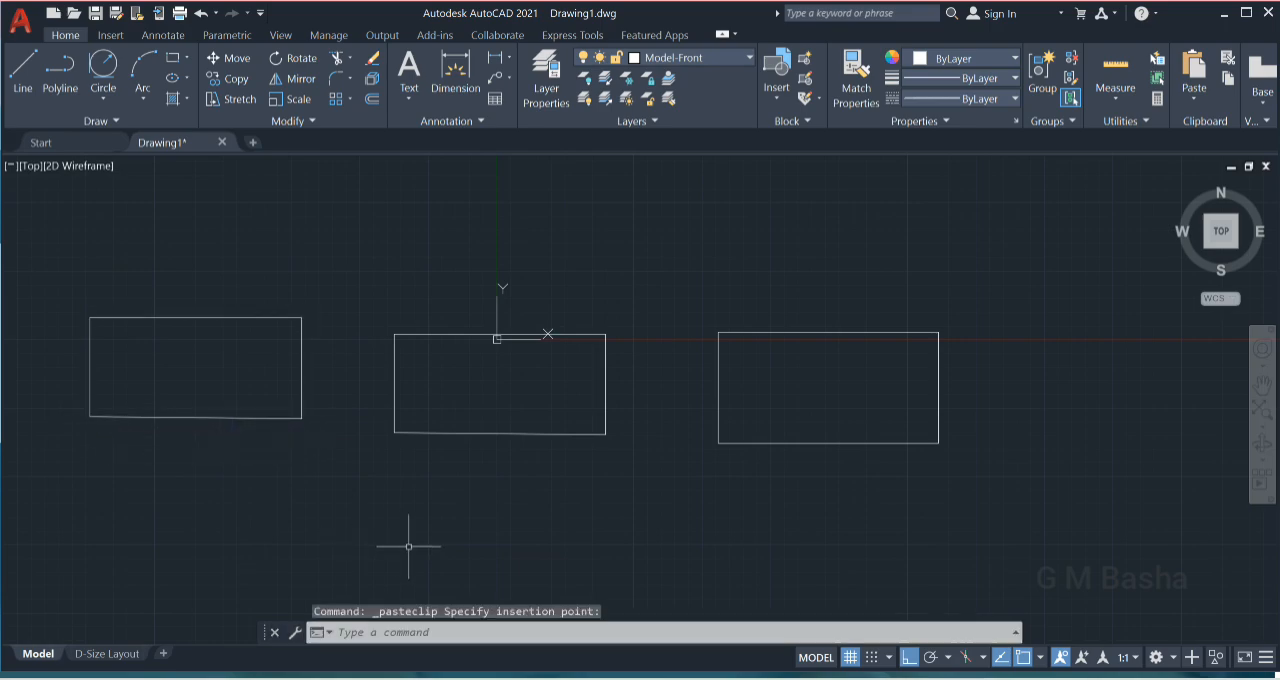
# - With Ortho off, copy the middle rectangle from its upper-right corner about 297 units at 27°, above the exploded rectangle
pyautogui.click(365, 295)
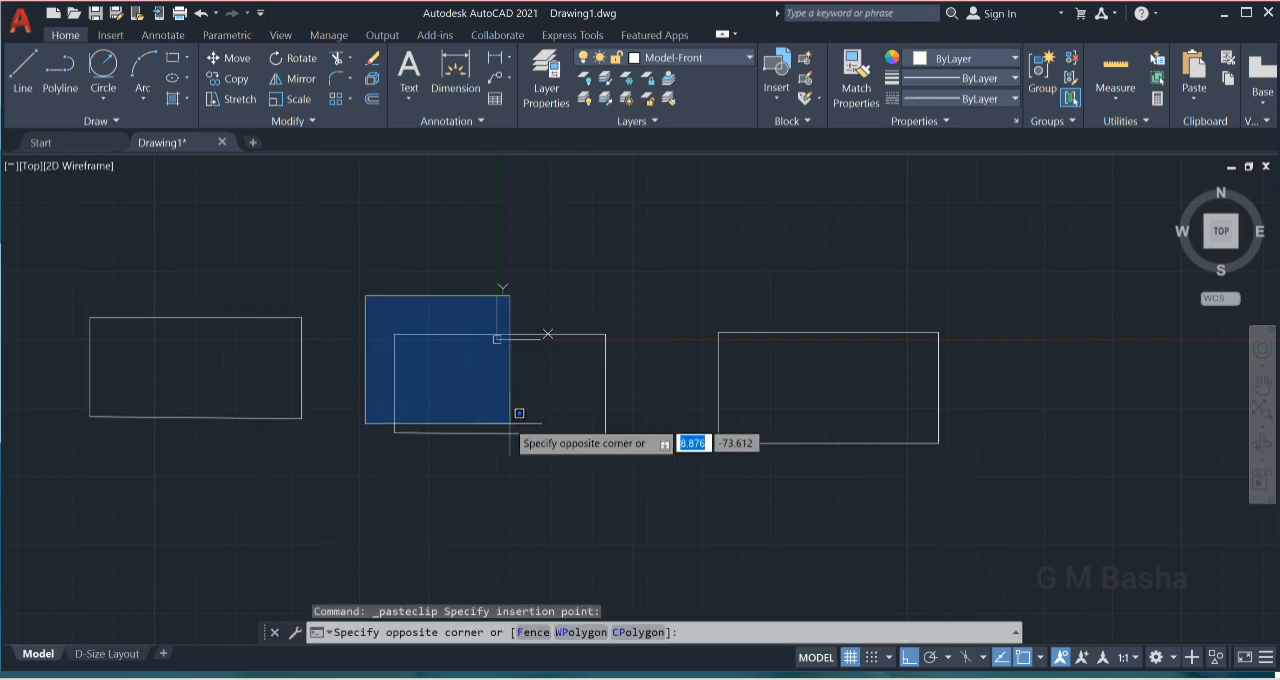
pyautogui.click(629, 477)
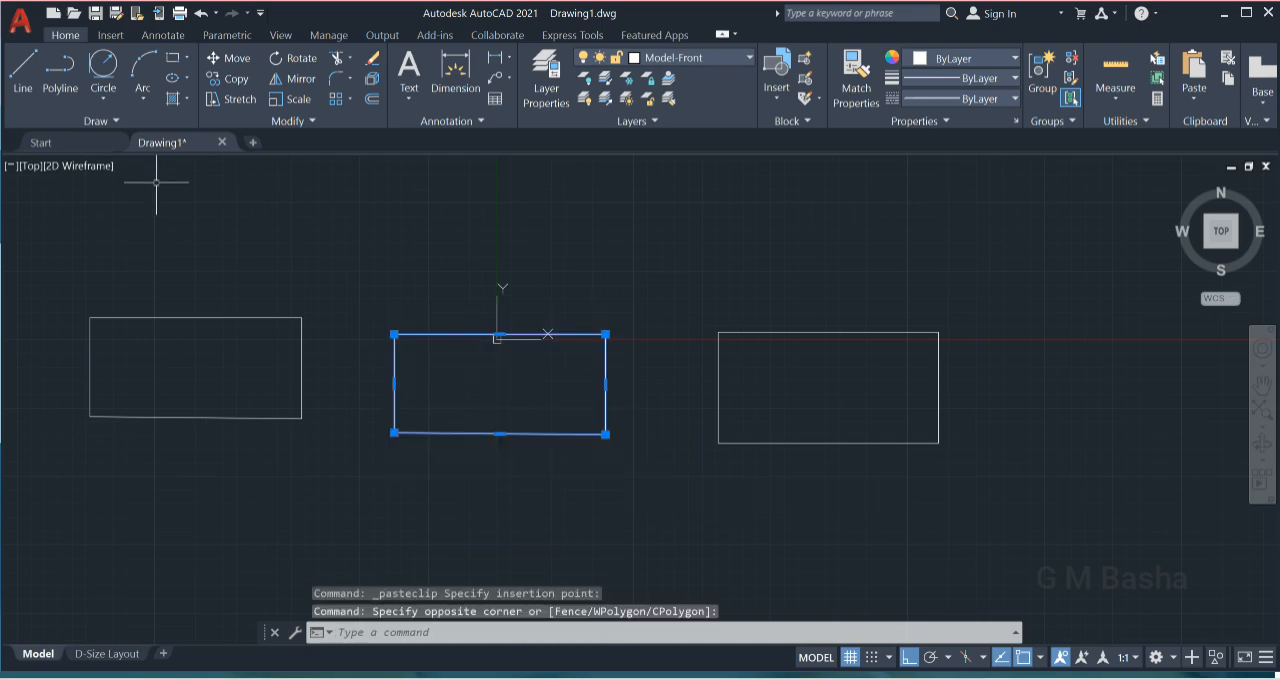
pyautogui.click(228, 77)
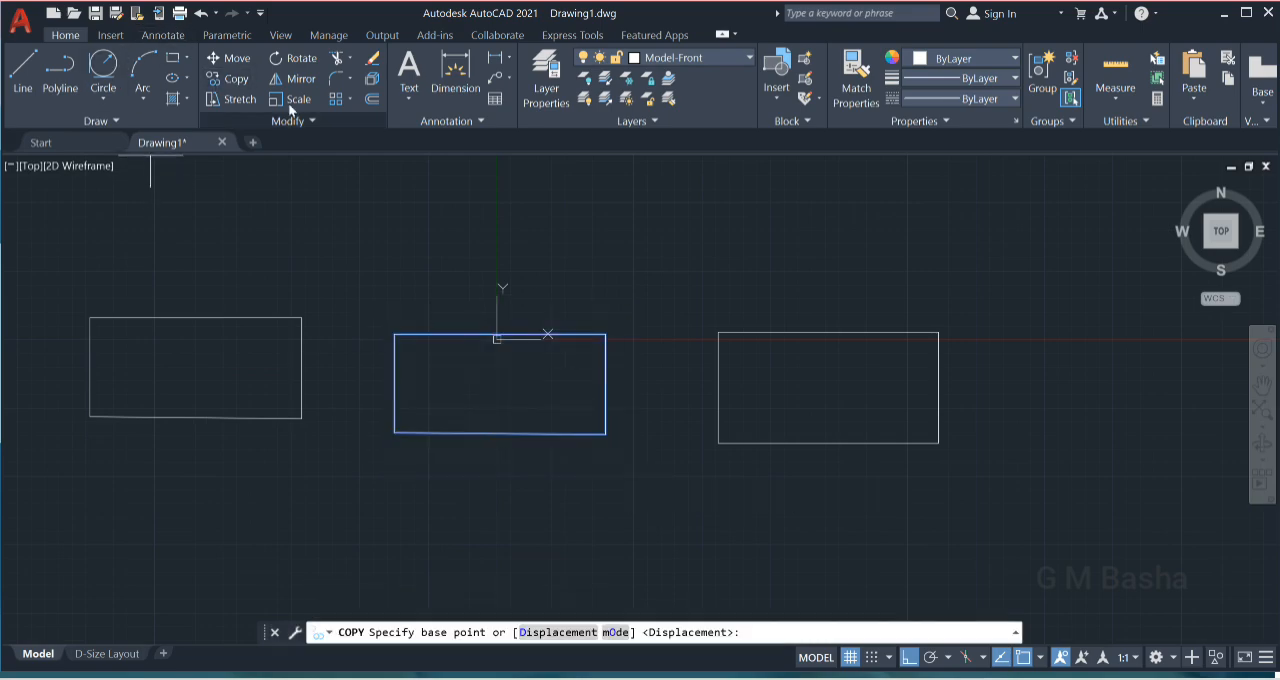
pyautogui.click(605, 334)
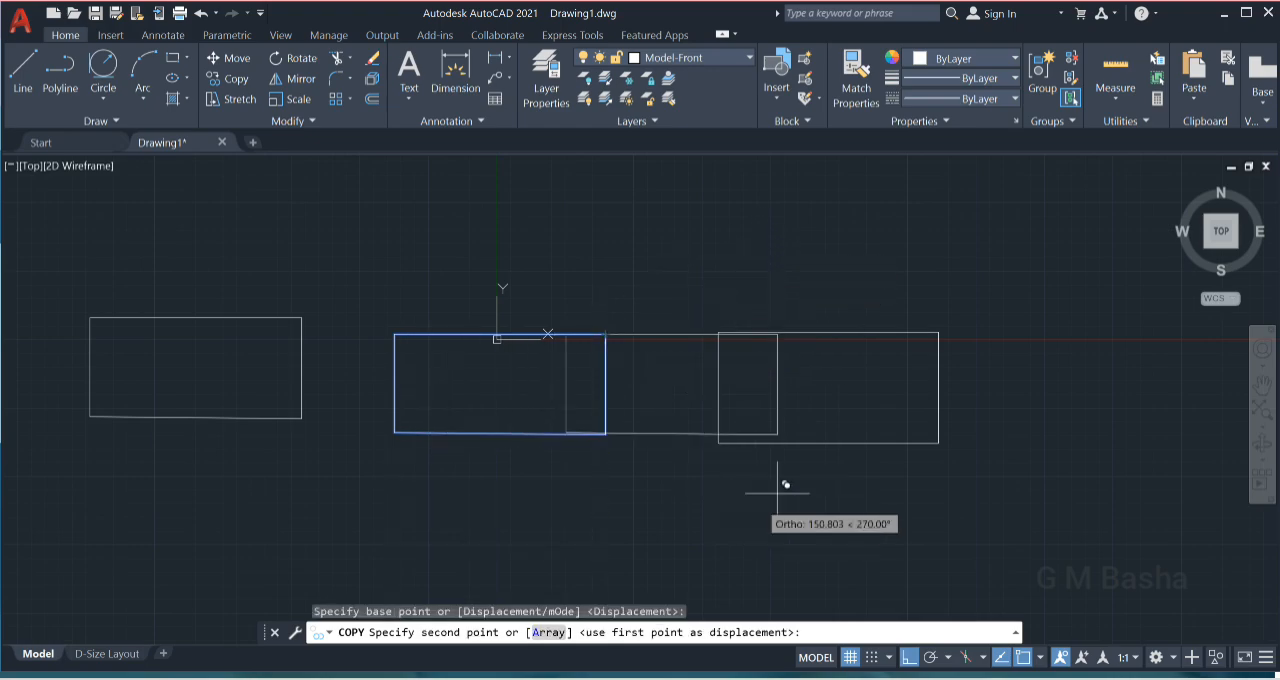
pyautogui.click(909, 657)
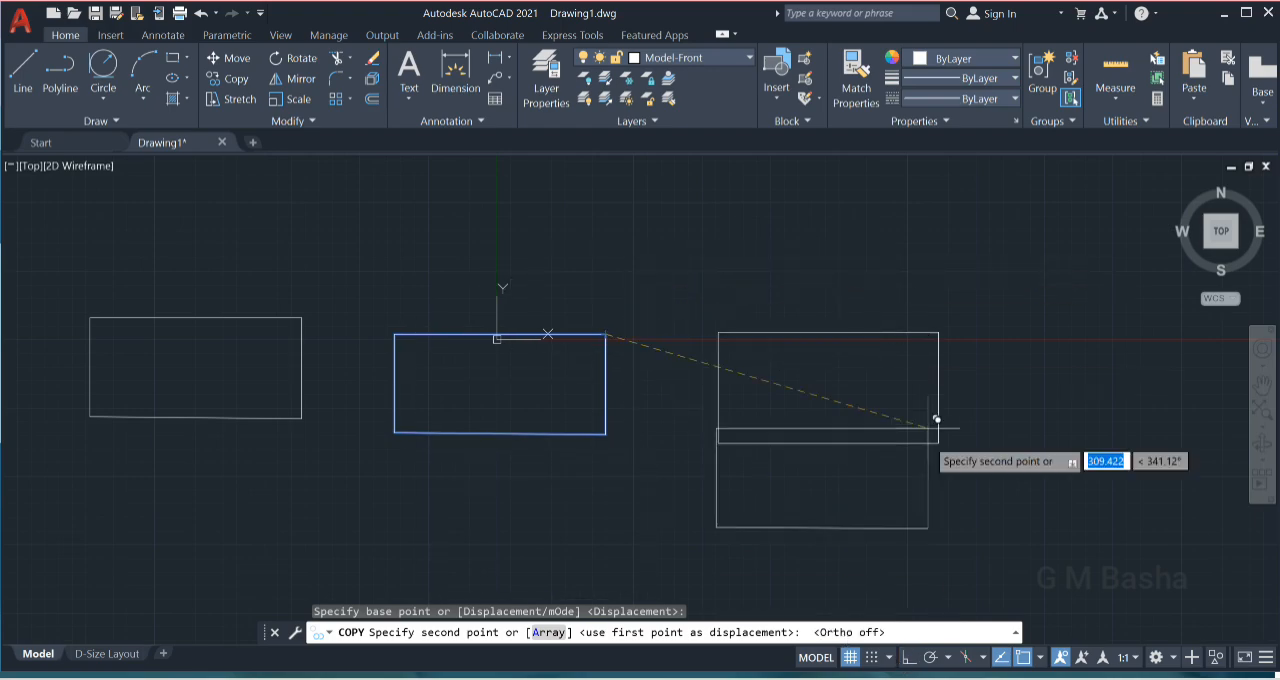
pyautogui.click(908, 658)
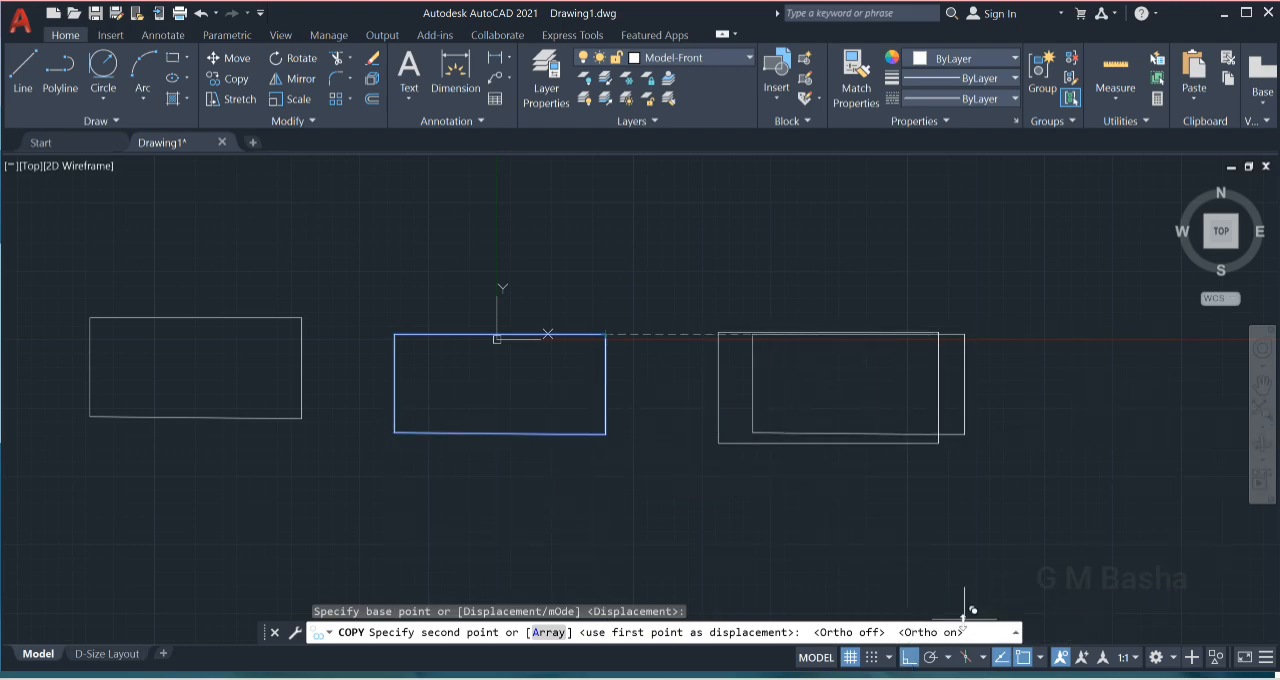
pyautogui.click(910, 658)
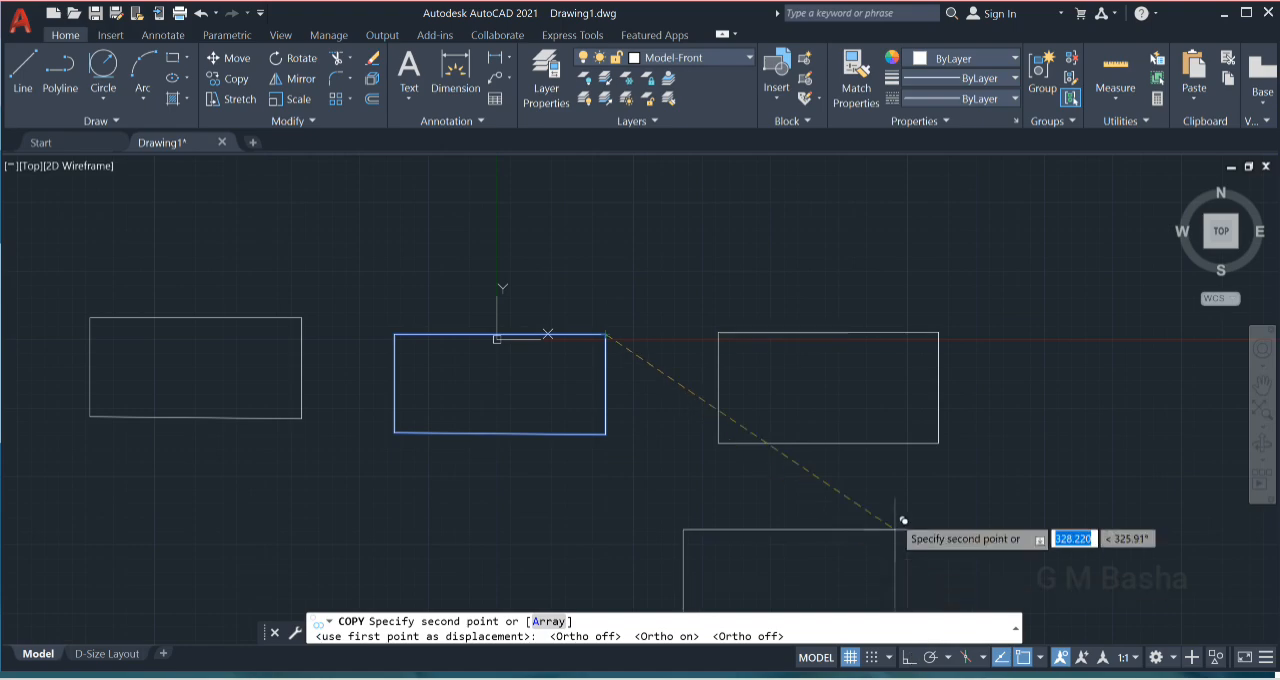
pyautogui.click(902, 175)
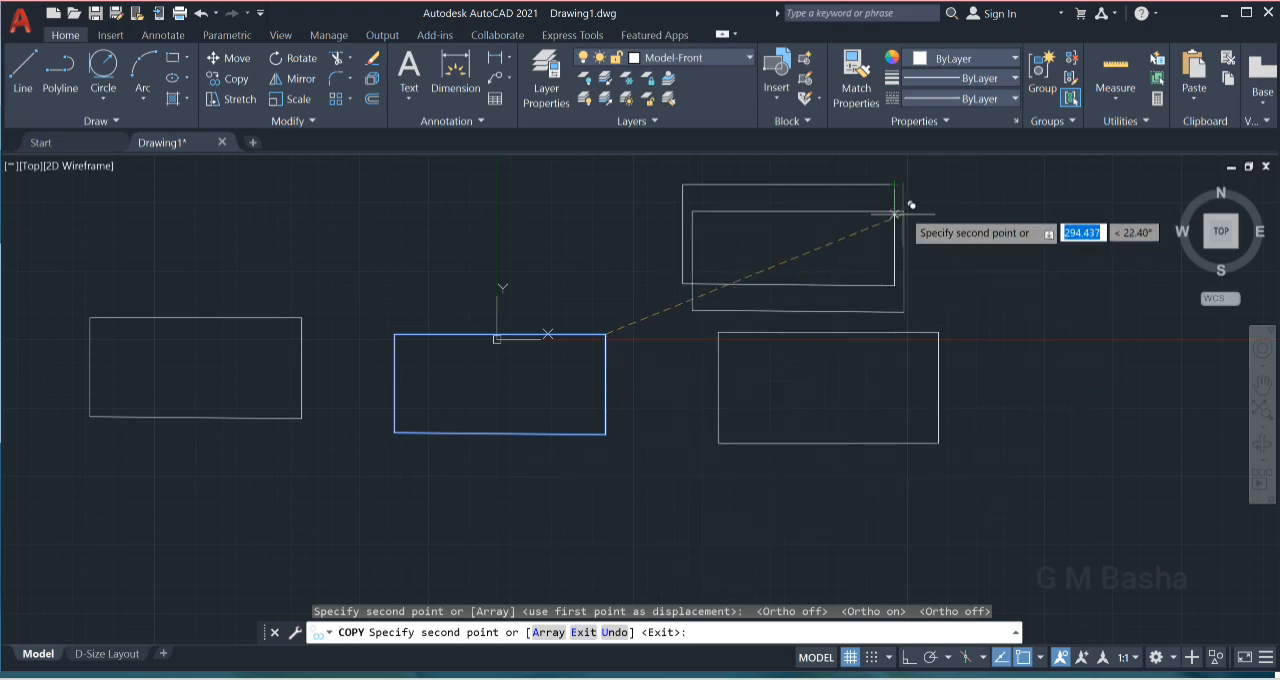
# - Place four more copies of the middle rectangle: one below it, and three at the lower right, upper right and right of the exploded rectangle
pyautogui.click(673, 473)
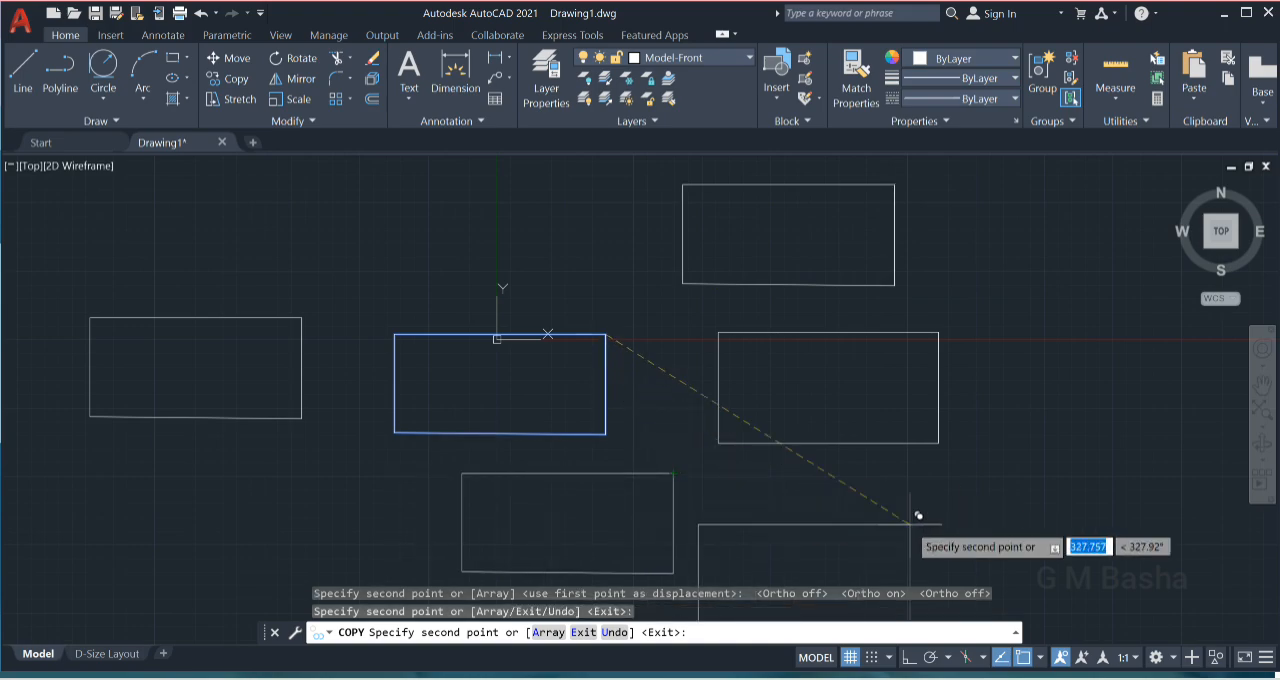
pyautogui.click(1118, 463)
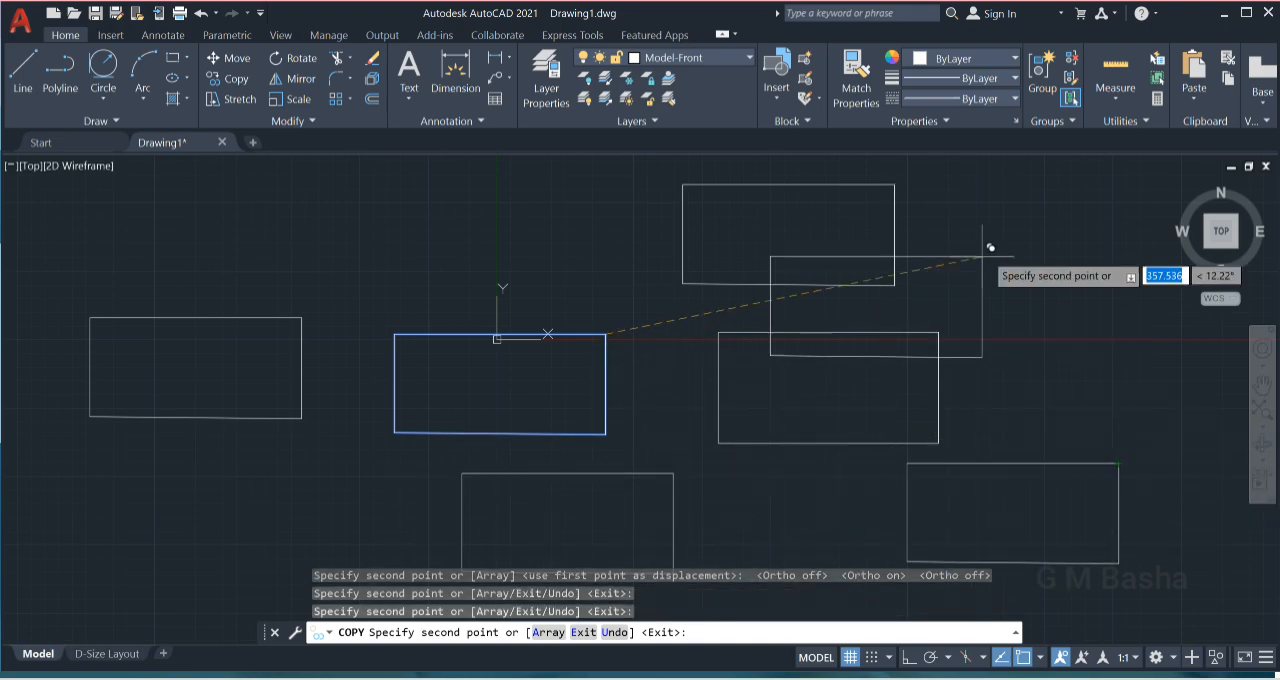
pyautogui.click(1150, 202)
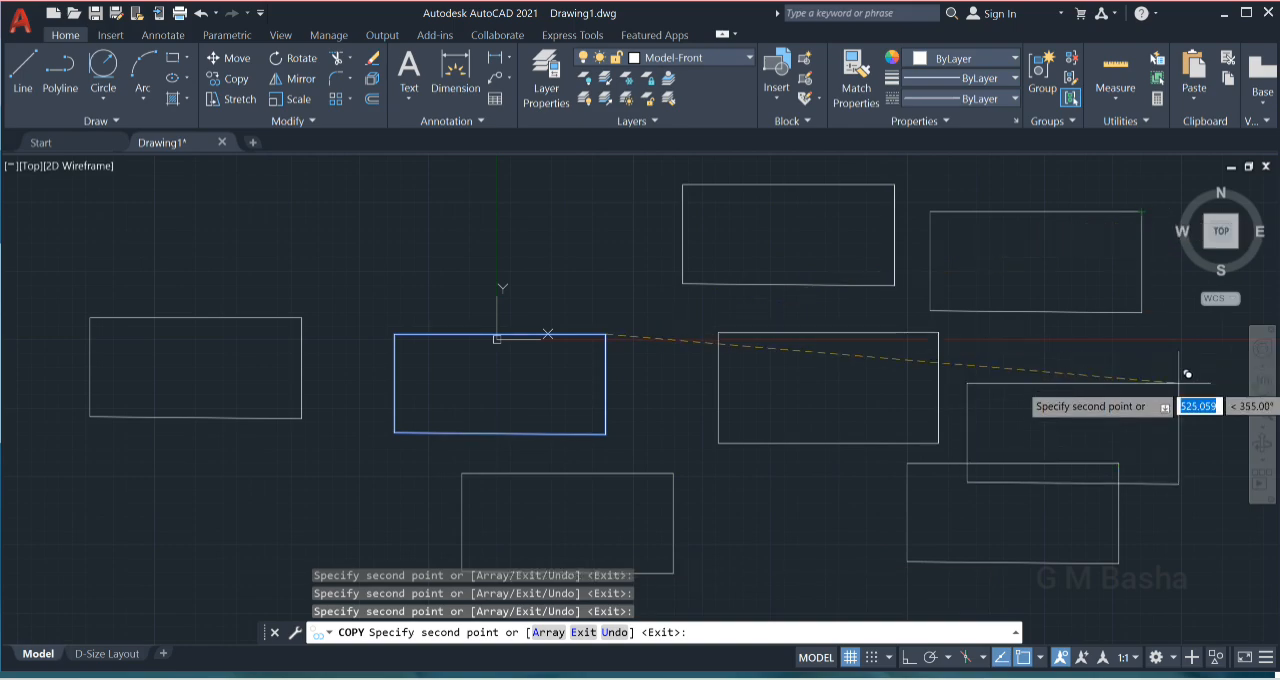
pyautogui.click(1201, 347)
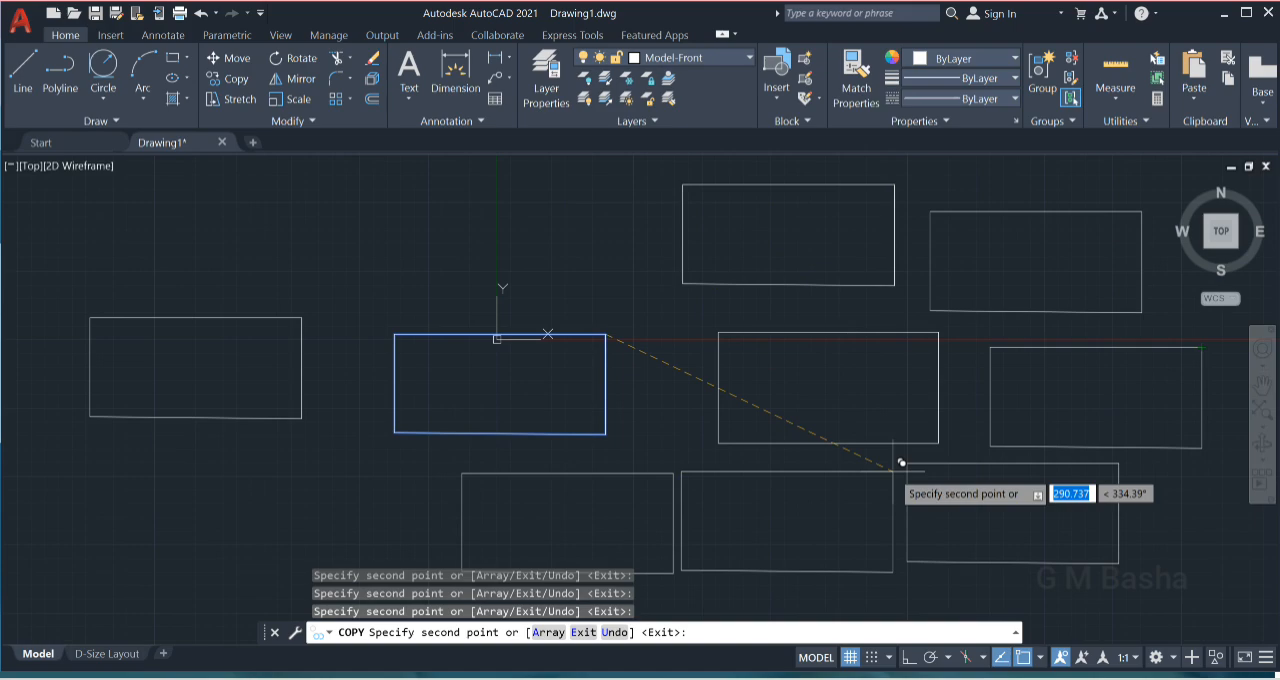
pyautogui.press('Escape')
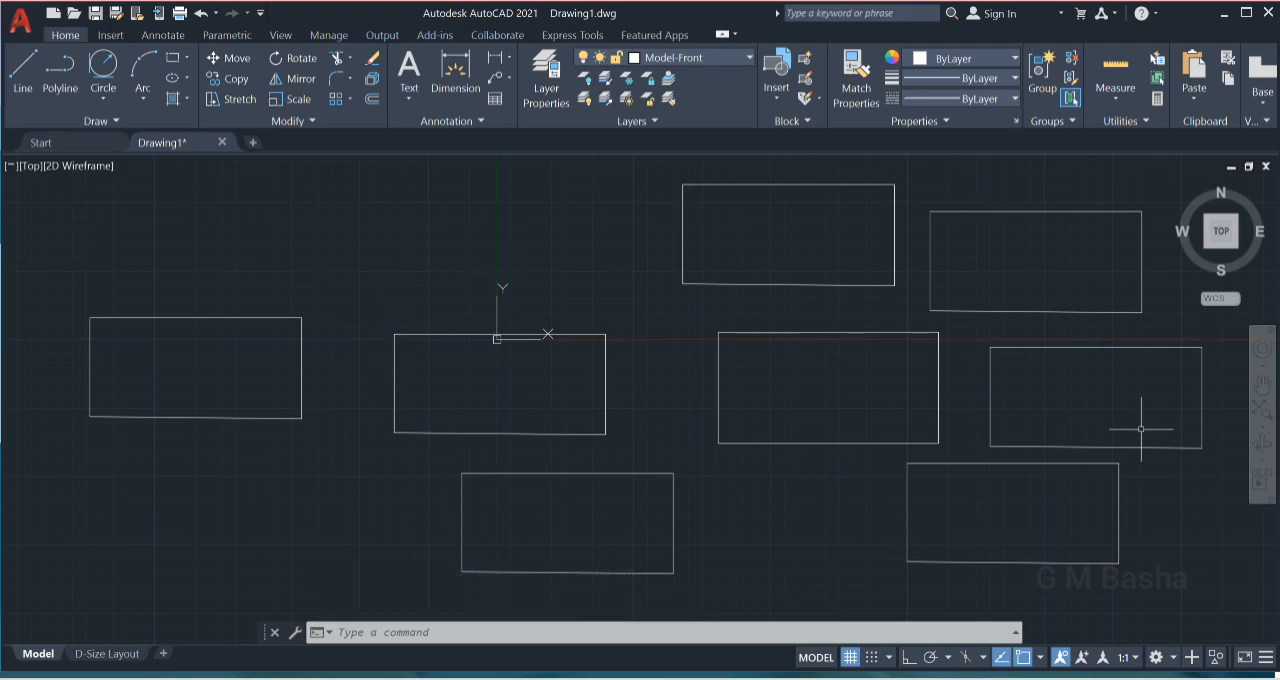
# - Move the middle rectangle from its lower-left corner about 239 units at 207°, to just below the left-hand rectangle
pyautogui.click(369, 319)
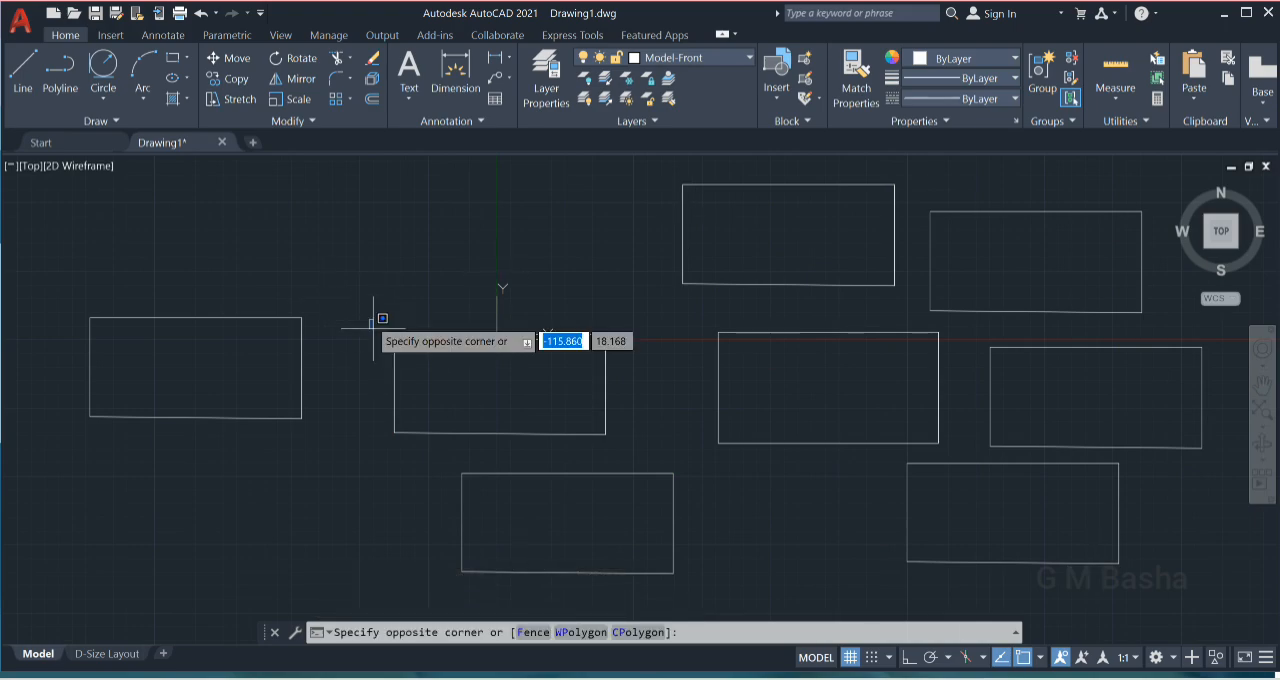
pyautogui.click(628, 440)
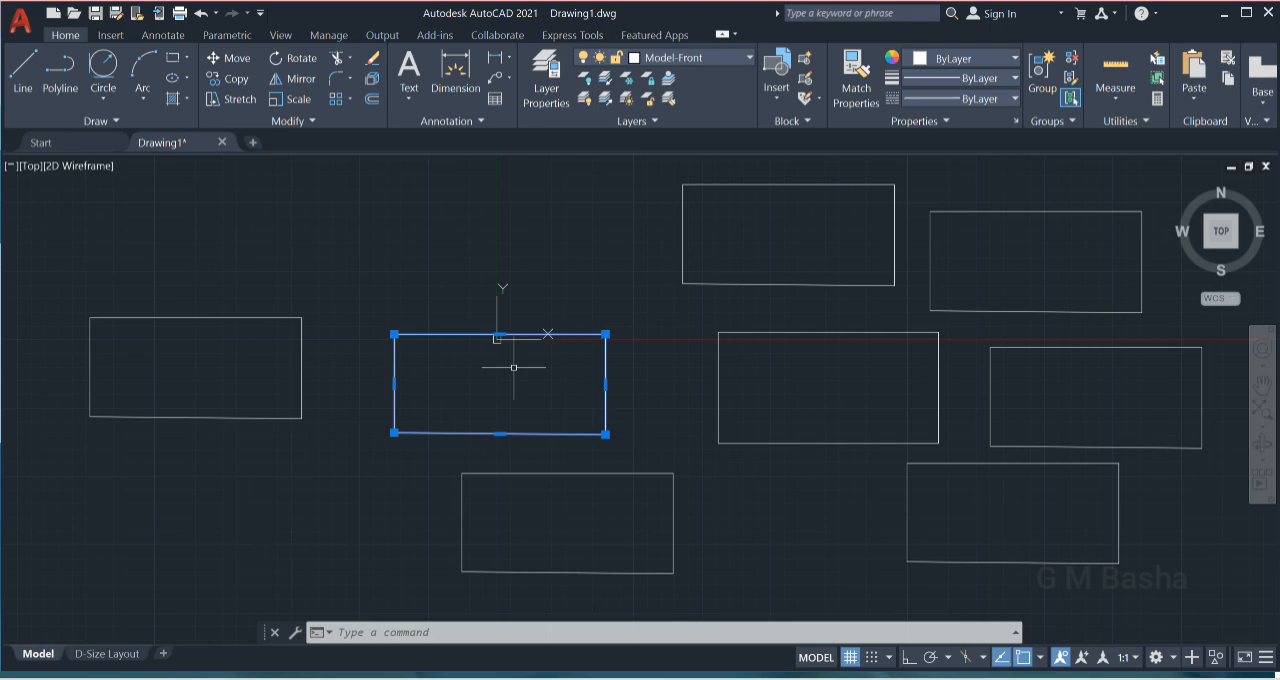
pyautogui.click(218, 60)
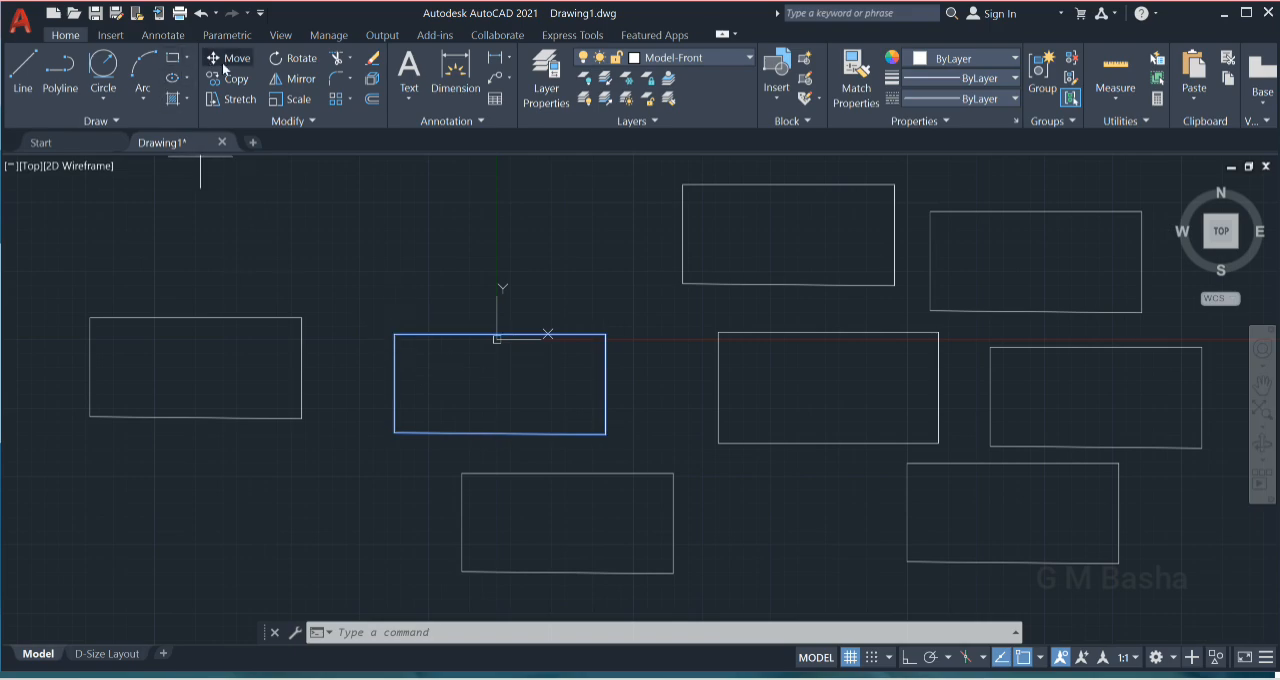
pyautogui.click(394, 433)
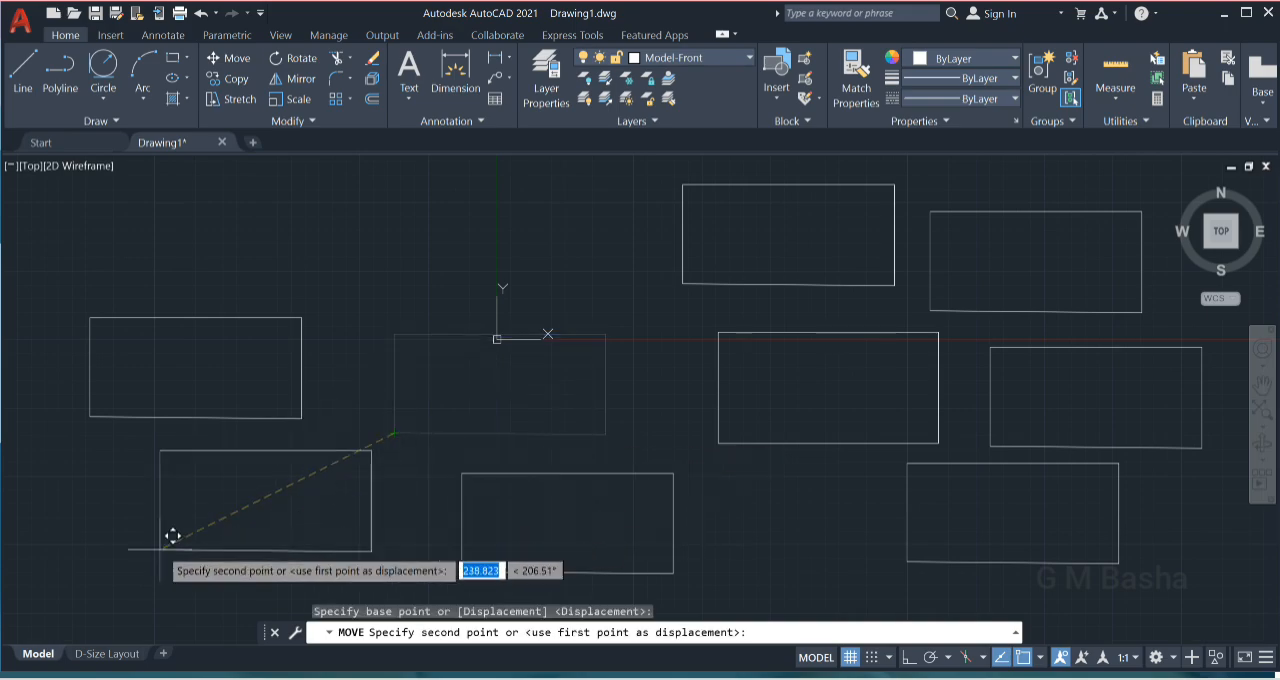
pyautogui.click(172, 536)
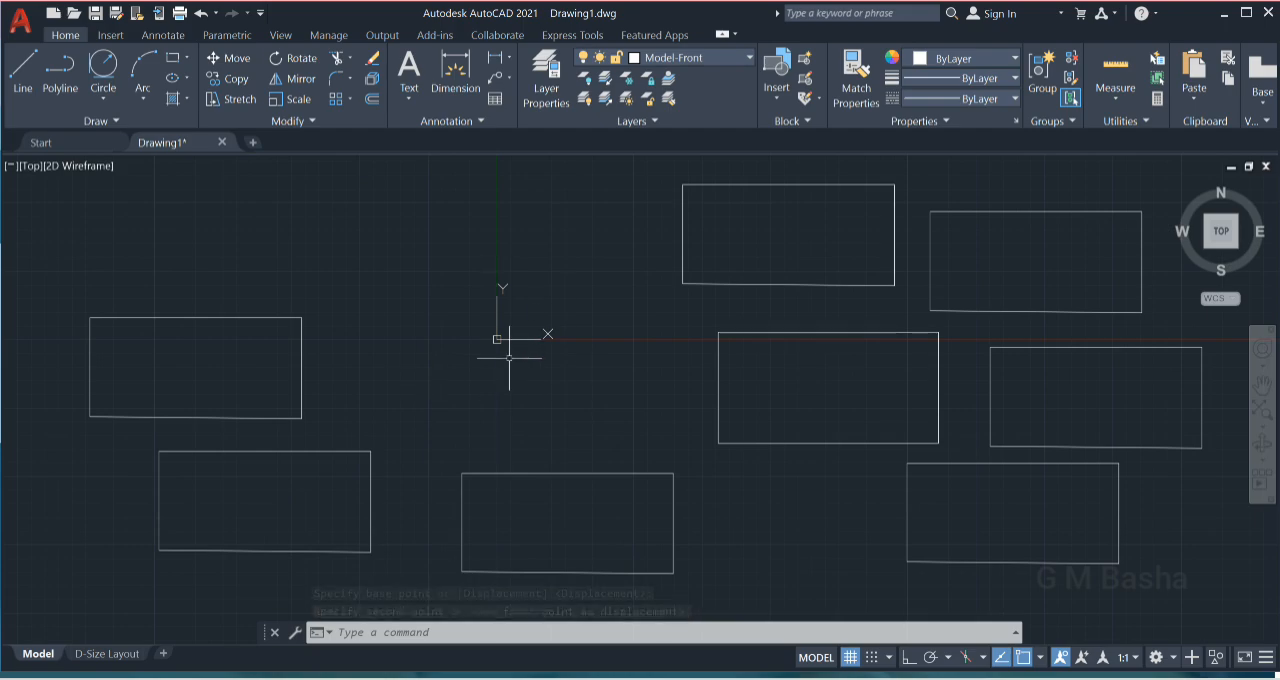
# - Copy the lower middle rectangle from its lower-left corner to a point just left of the origin, so the copy surrounds the UCS icon
pyautogui.click(436, 452)
pyautogui.click(703, 577)
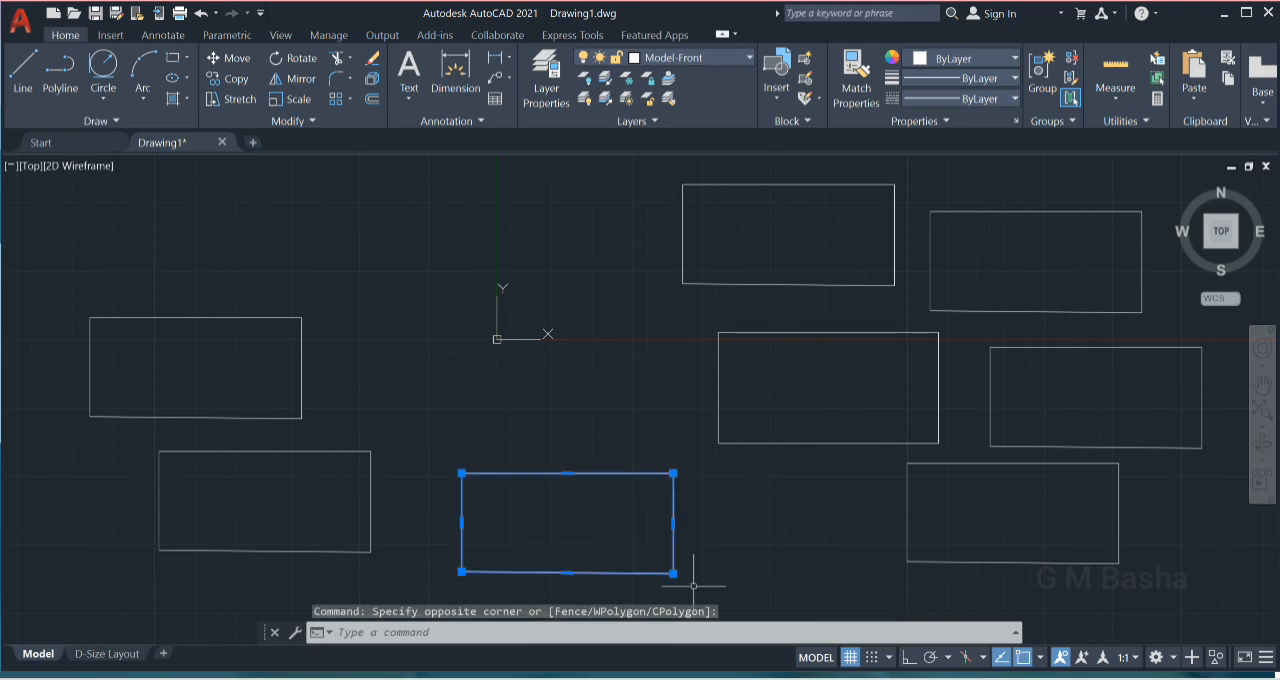
pyautogui.click(222, 80)
pyautogui.click(460, 573)
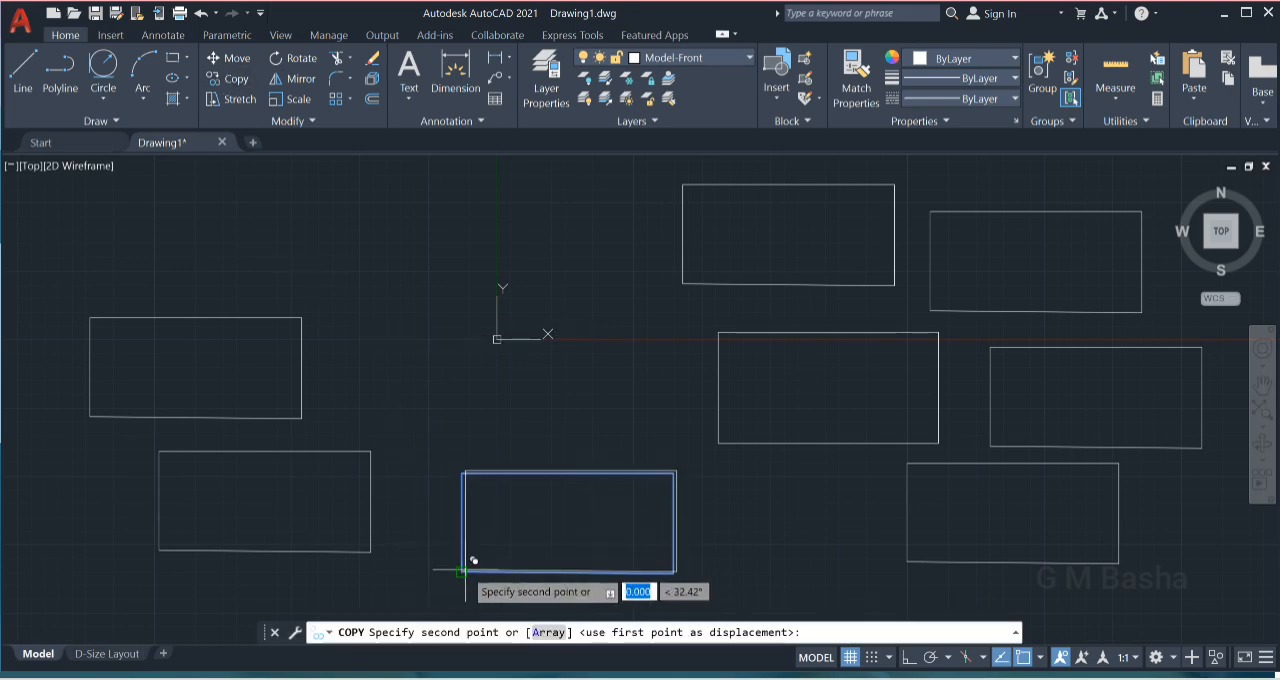
pyautogui.click(432, 337)
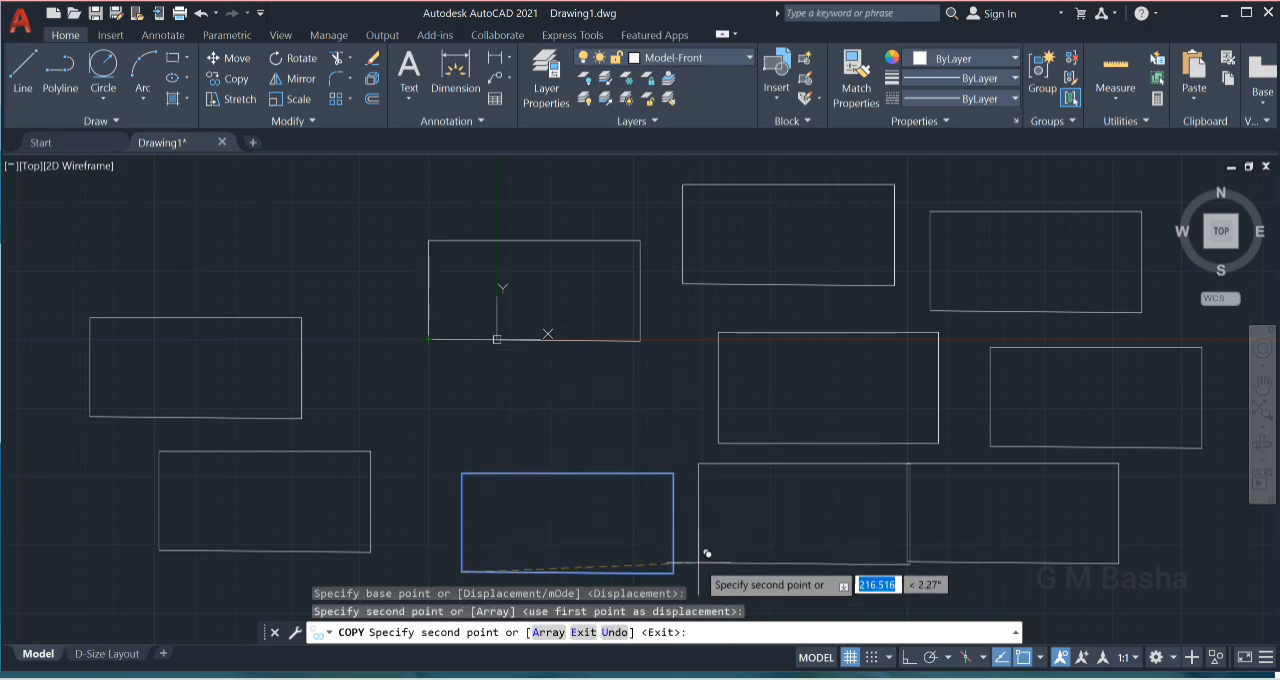
pyautogui.press('Escape')
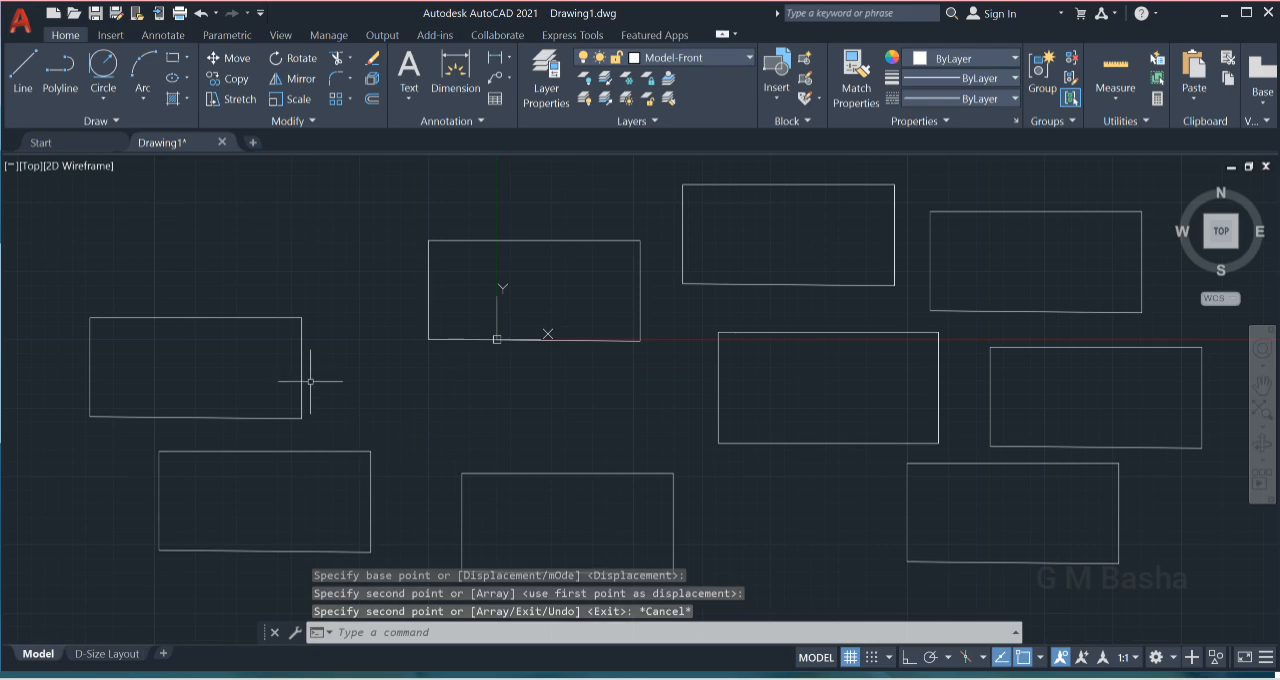
# - Cut the upper left-hand rectangle to the clipboard and paste it slightly higher and farther right
pyautogui.click(66, 290)
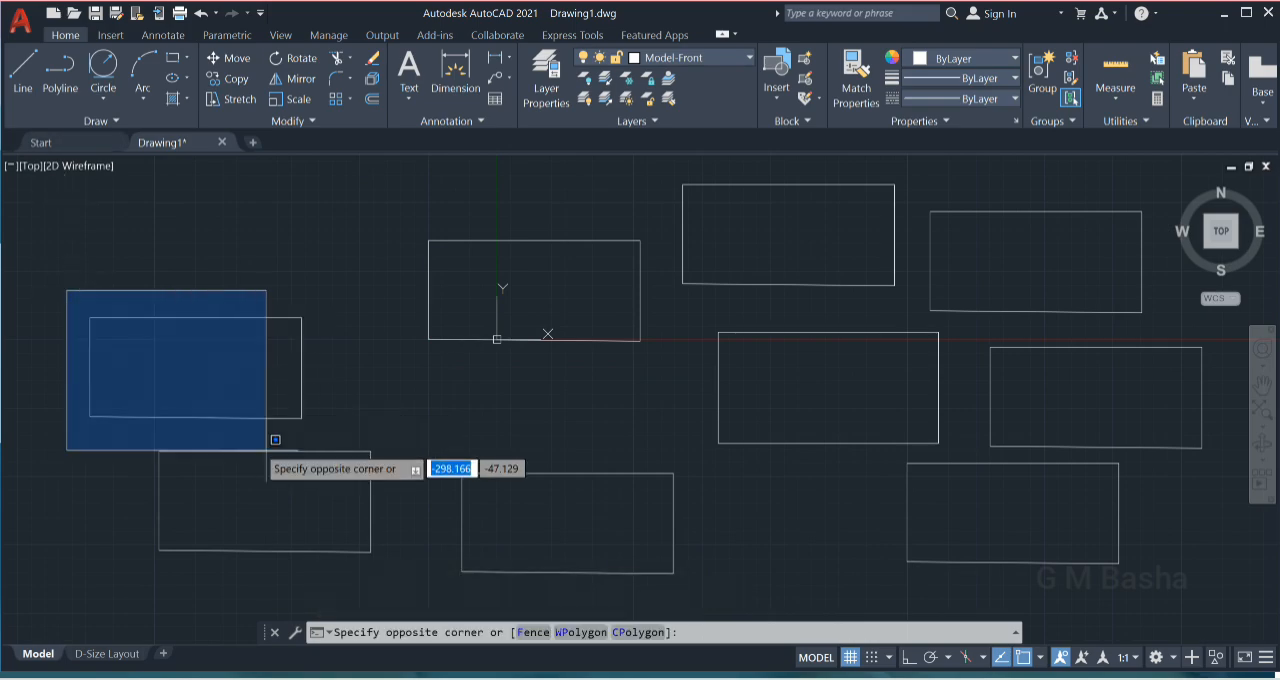
pyautogui.click(351, 419)
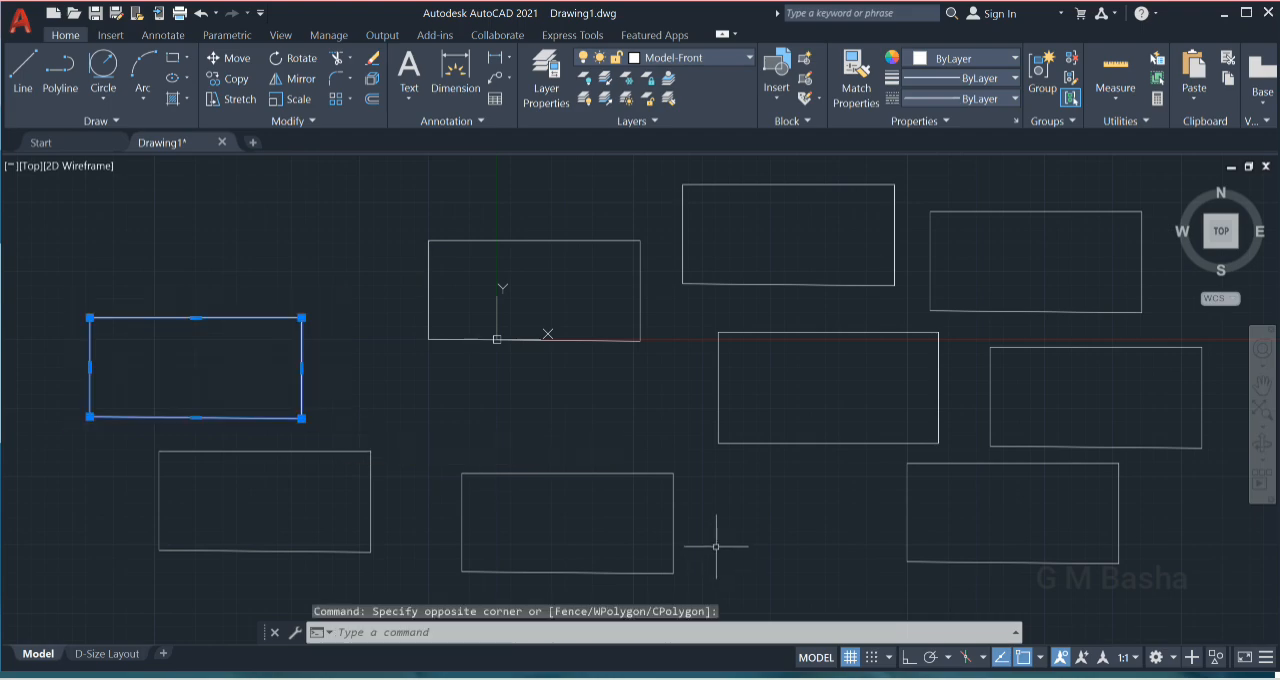
pyautogui.hotkey('ctrl', 'x')
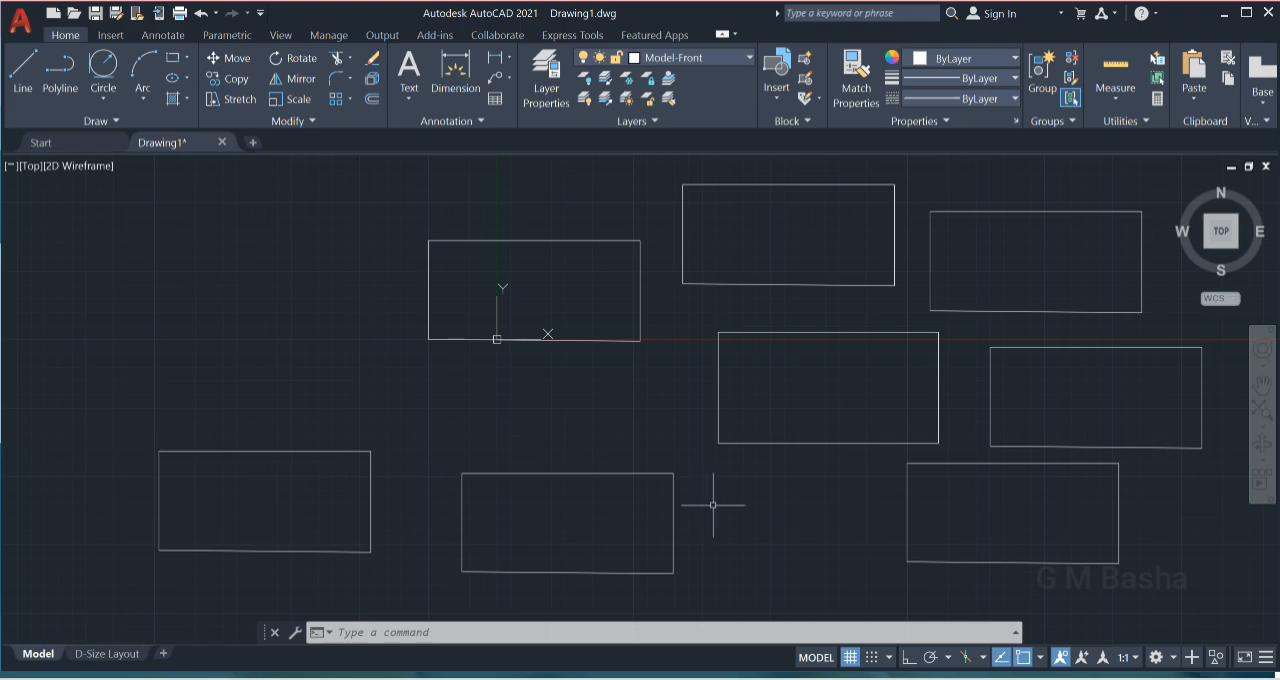
pyautogui.hotkey('ctrl', 'v')
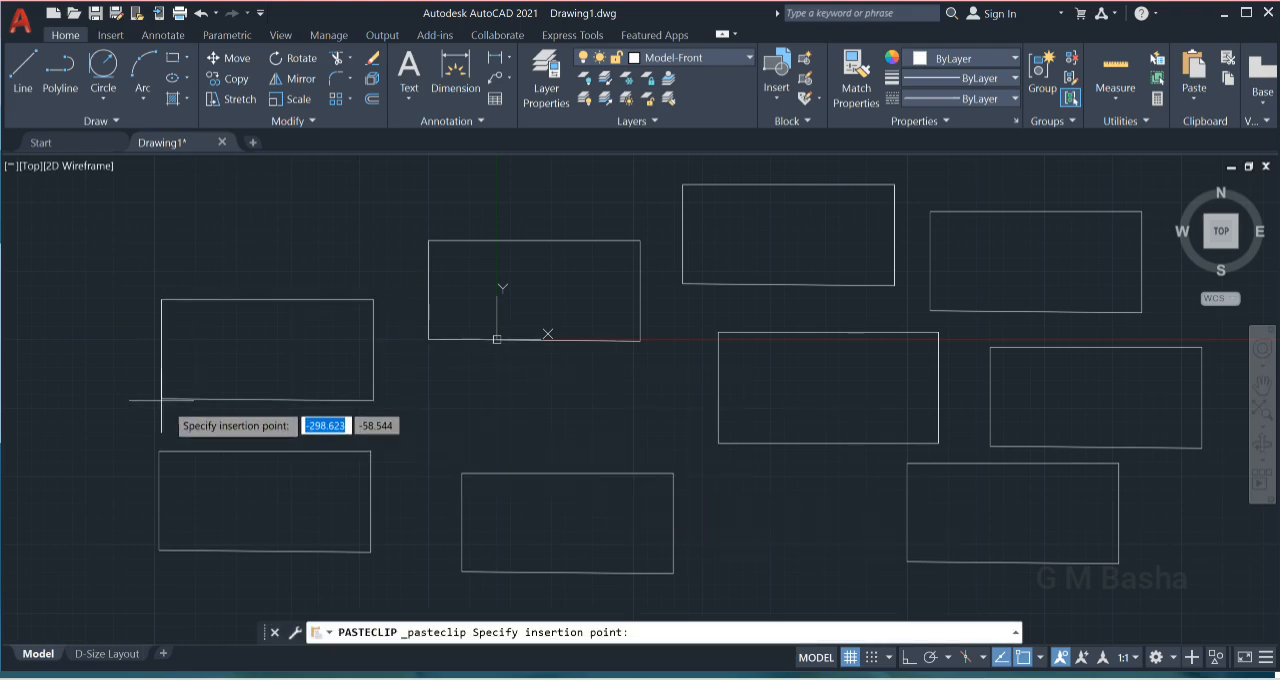
pyautogui.click(123, 376)
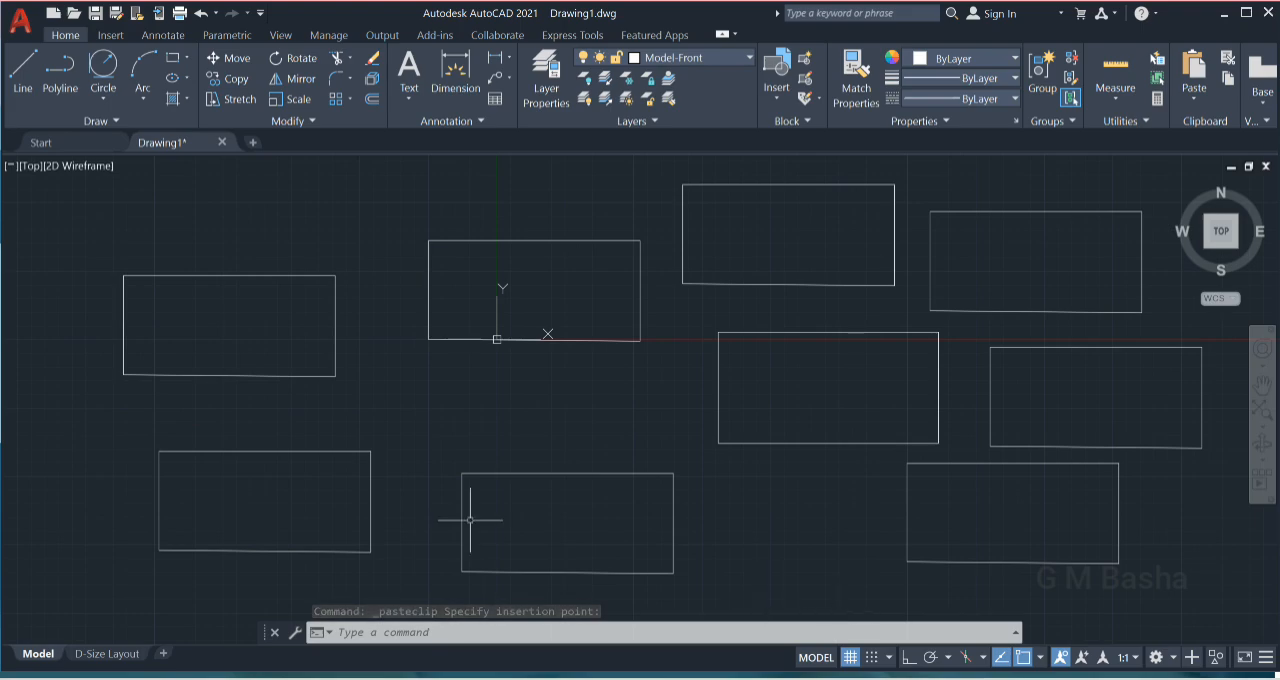
# - Delete the pasted rectangle in the upper left of the drawing
pyautogui.click(102, 240)
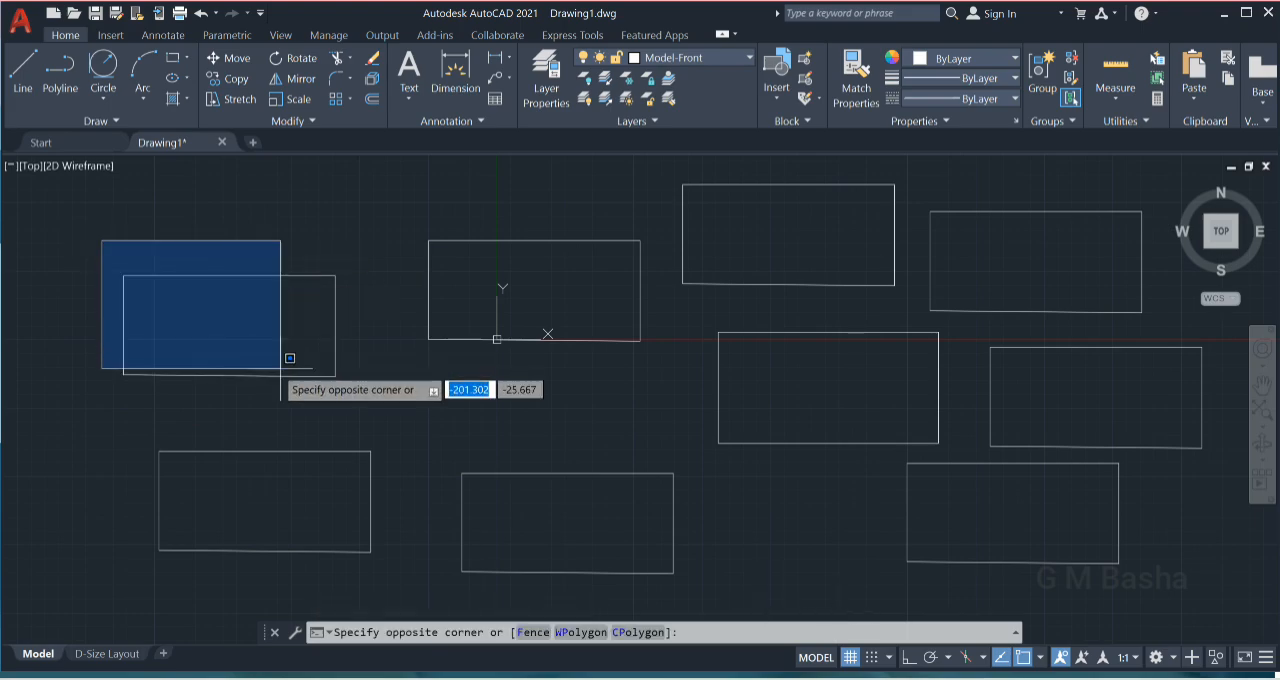
pyautogui.click(380, 407)
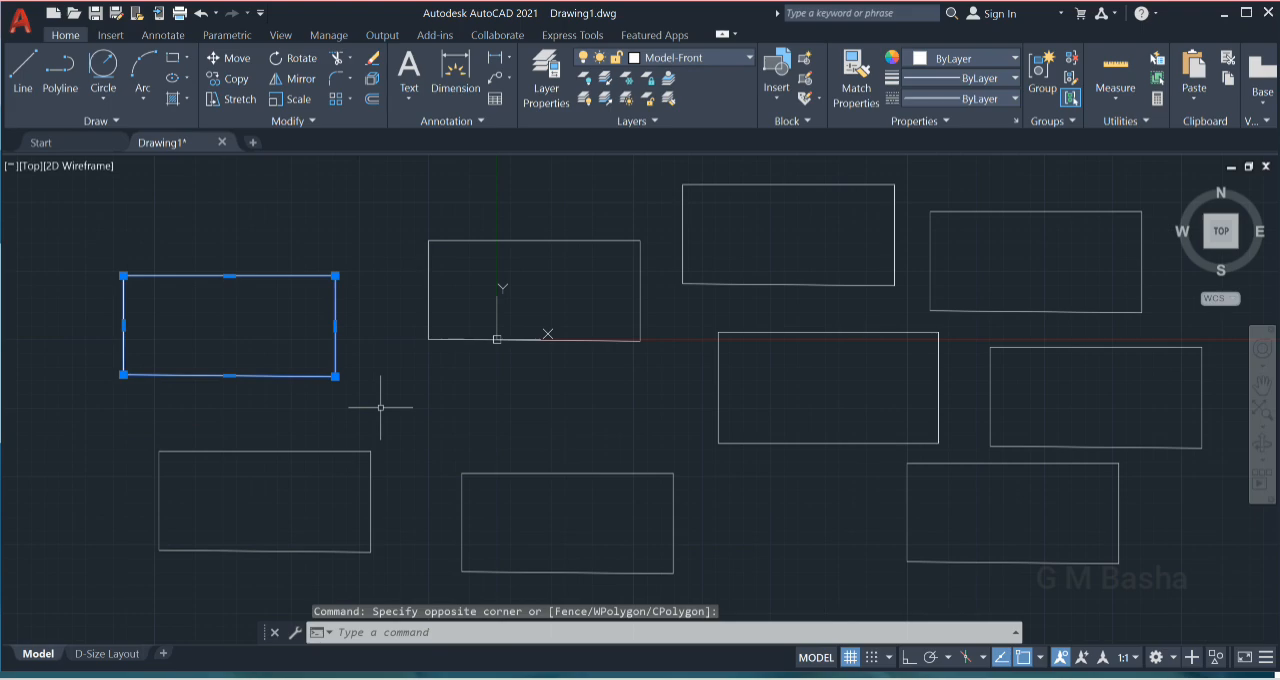
pyautogui.press('Delete')
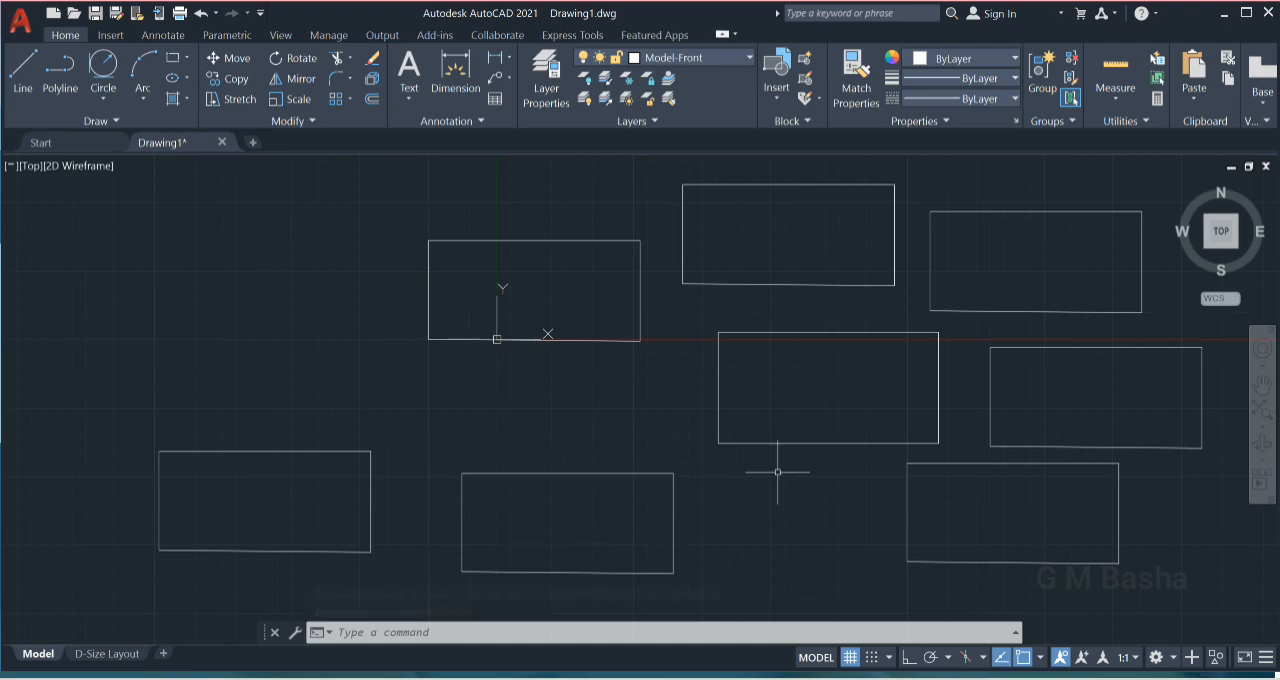
# - Select the lower middle rectangle and remove it with the Erase command (E)
pyautogui.click(697, 452)
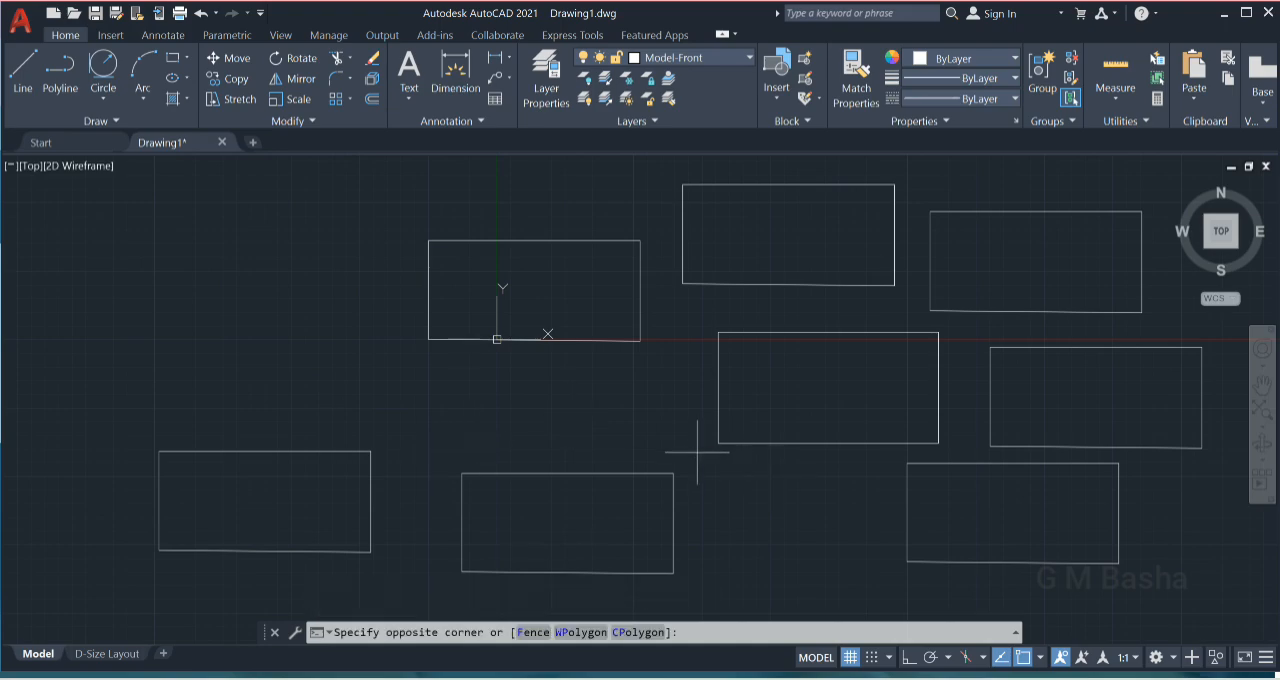
pyautogui.click(457, 590)
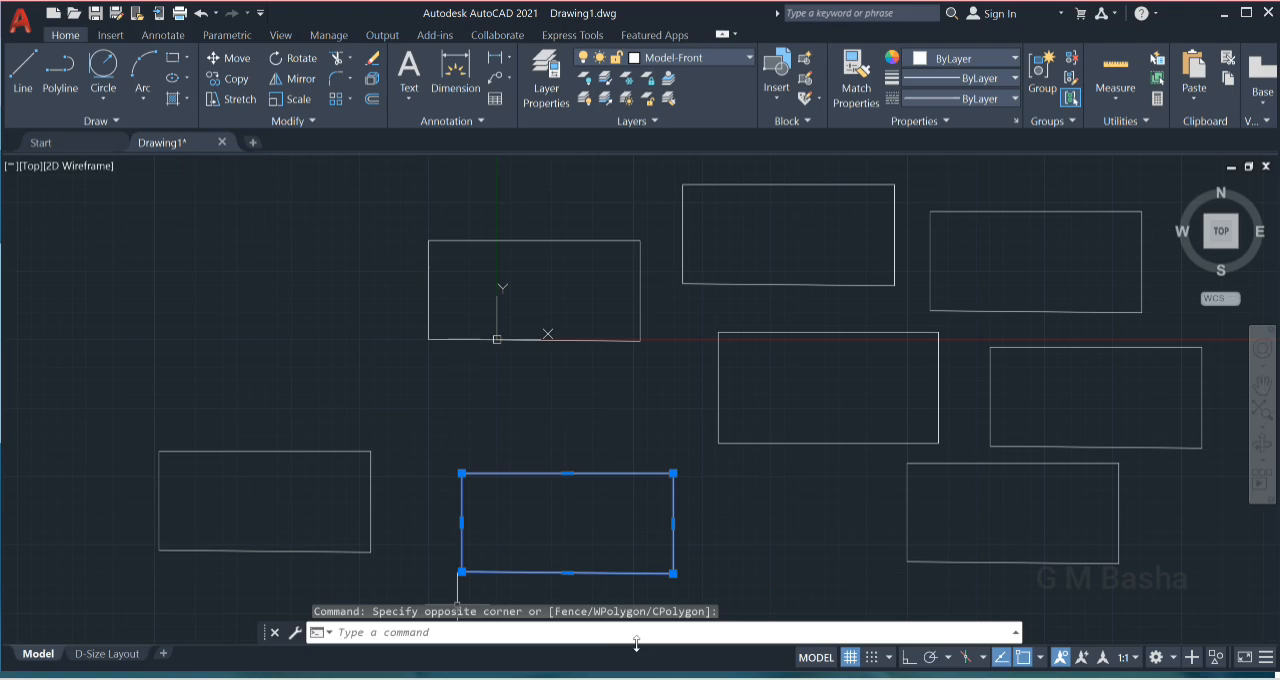
pyautogui.click(410, 631)
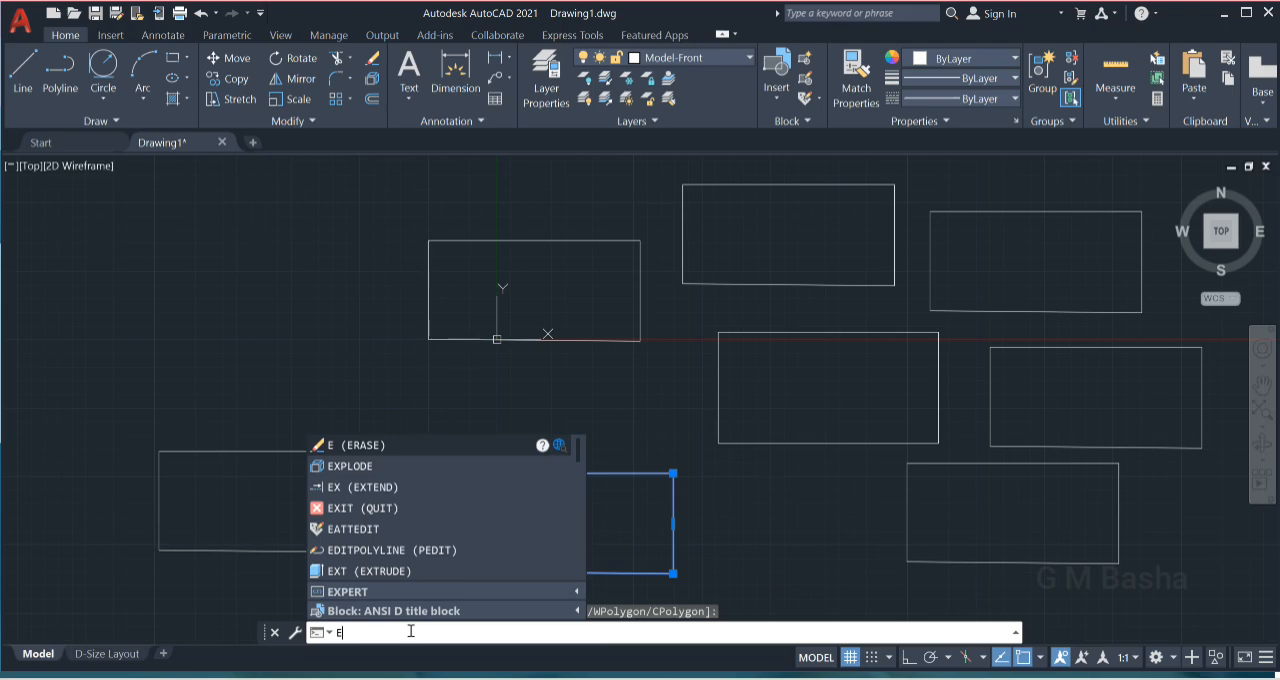
pyautogui.write('e')
pyautogui.press('Return')
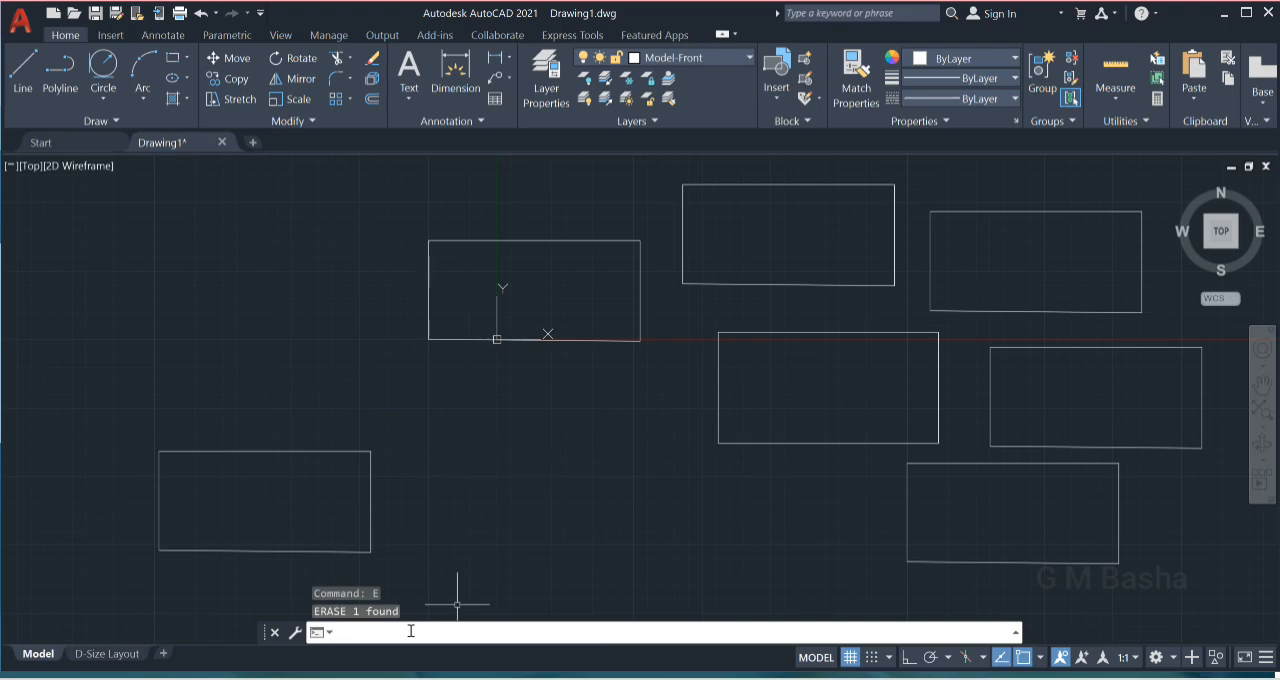
# - Remove the rectangle around the origin with the Erase command (E)
pyautogui.click(641, 258)
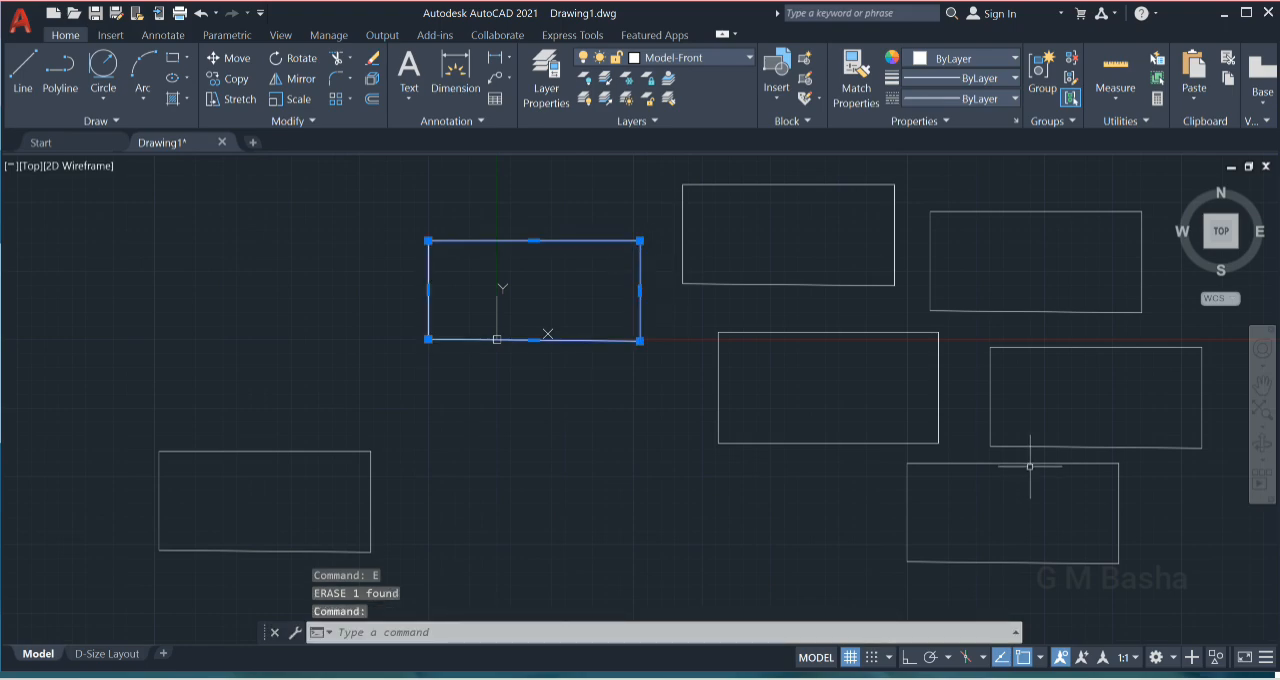
pyautogui.write('e')
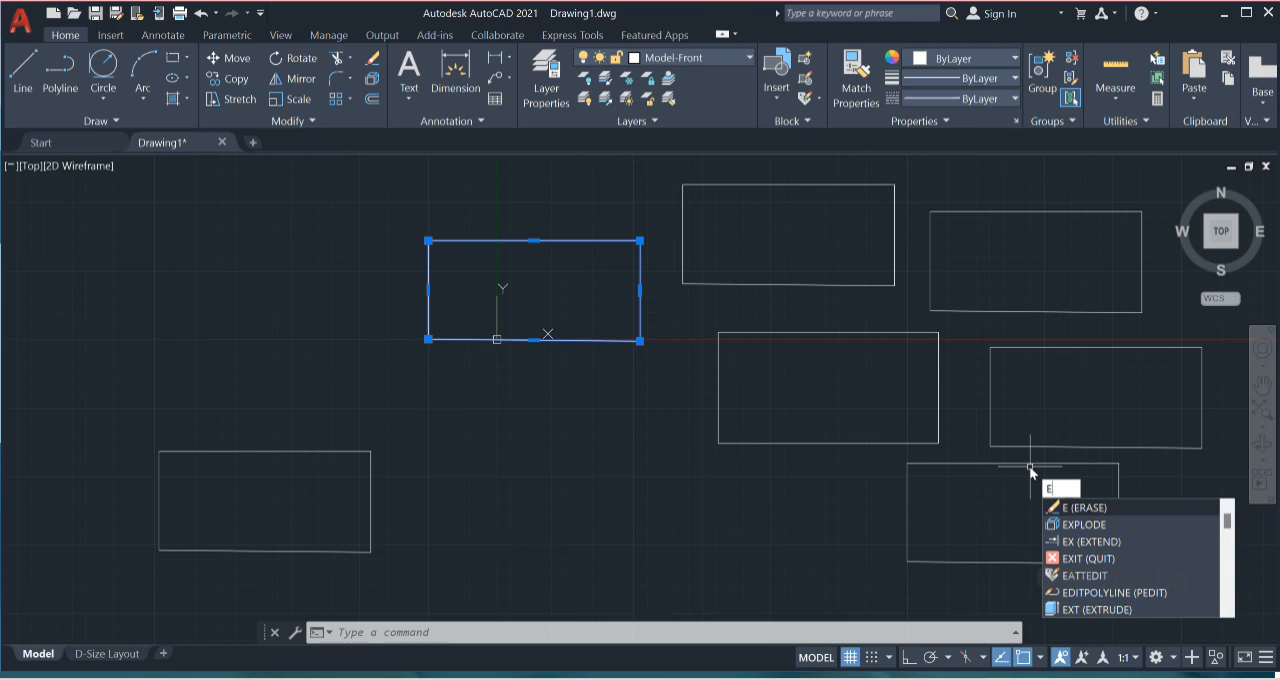
pyautogui.press('Return')
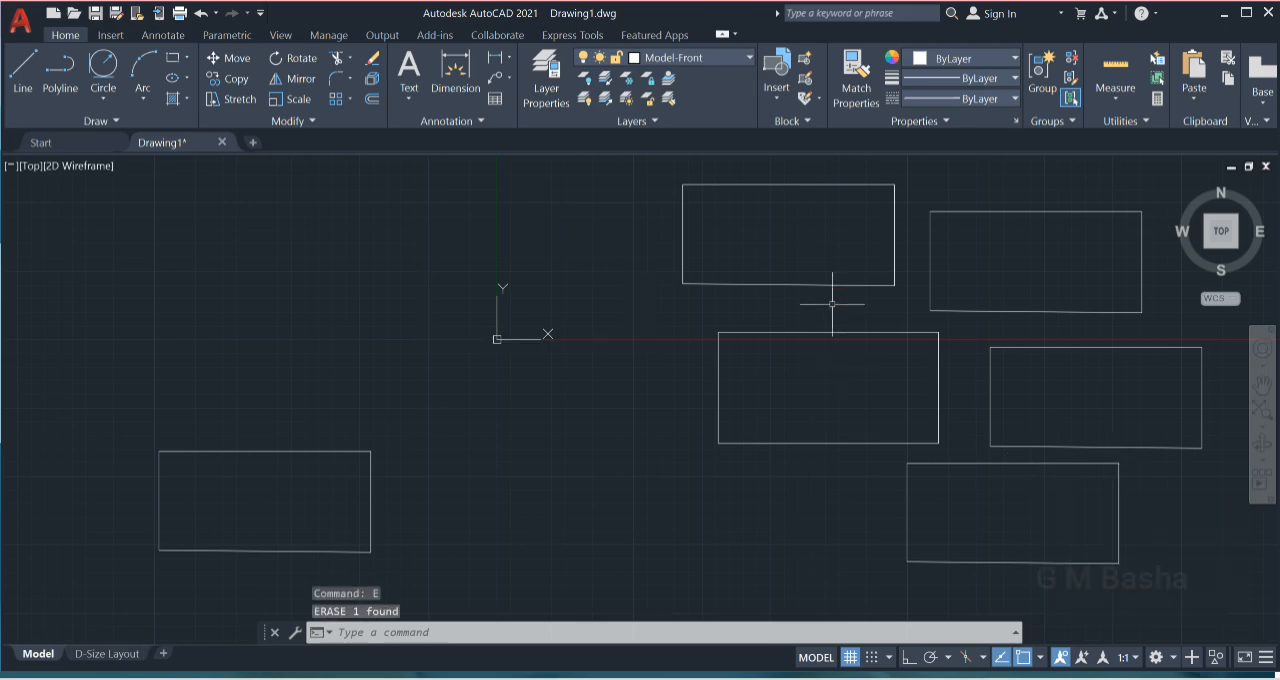
# - Select the rectangle directly above the exploded rectangle and remove it with the Erase command (E)
pyautogui.click(850, 270)
pyautogui.click(847, 280)
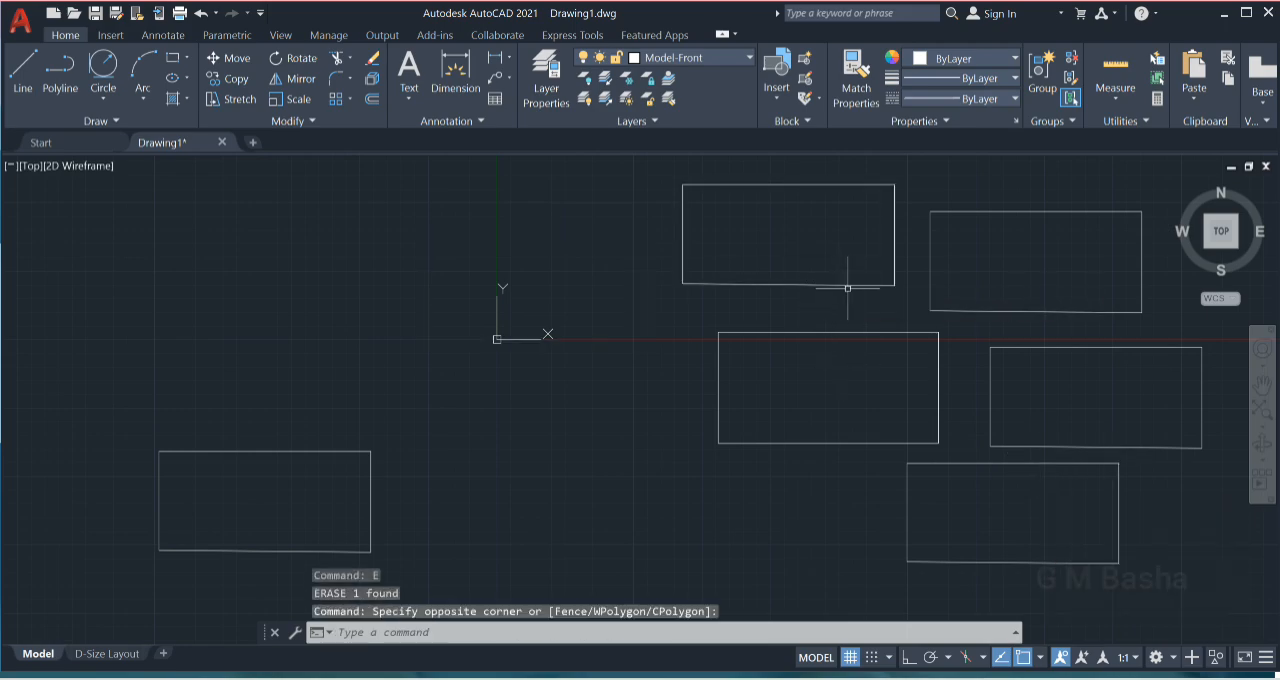
pyautogui.click(853, 283)
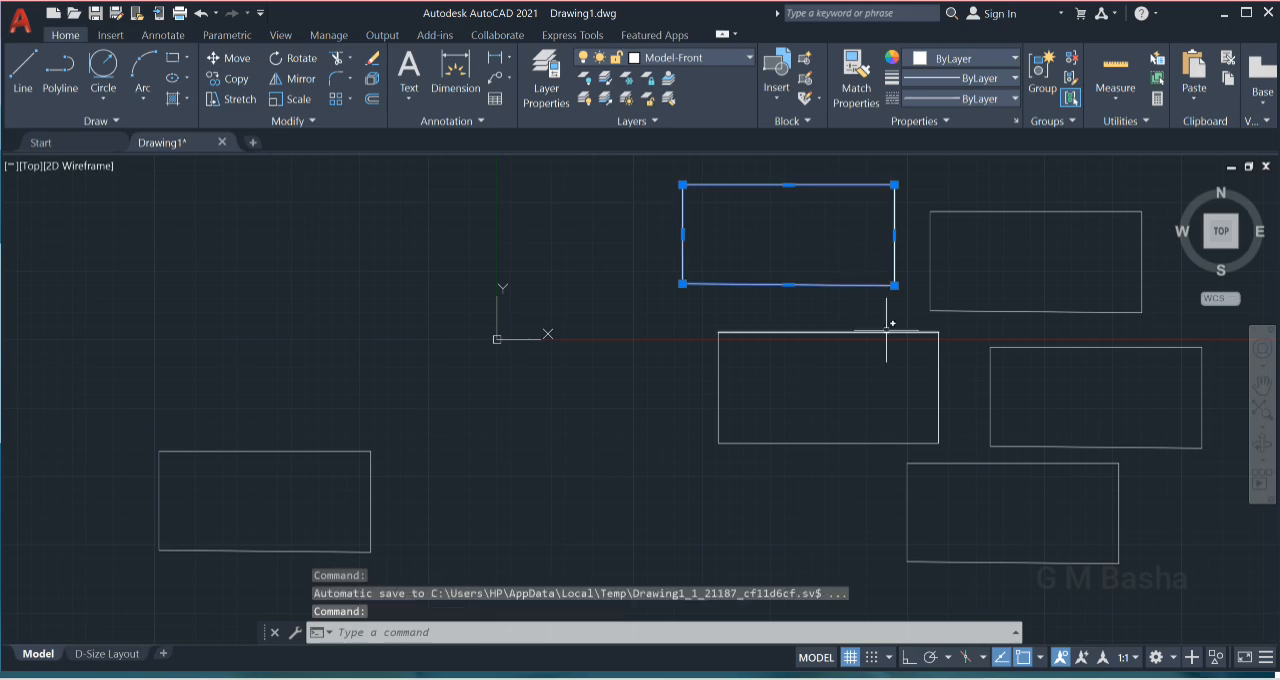
pyautogui.write('E')
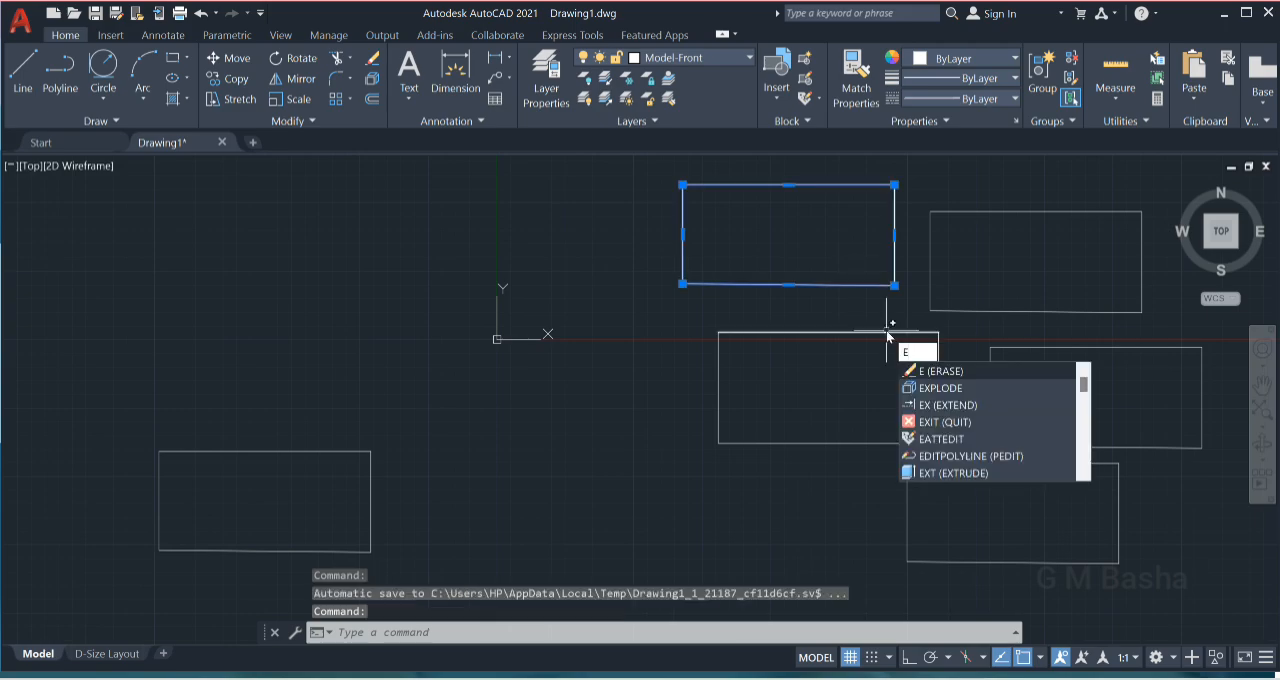
pyautogui.press('Return')
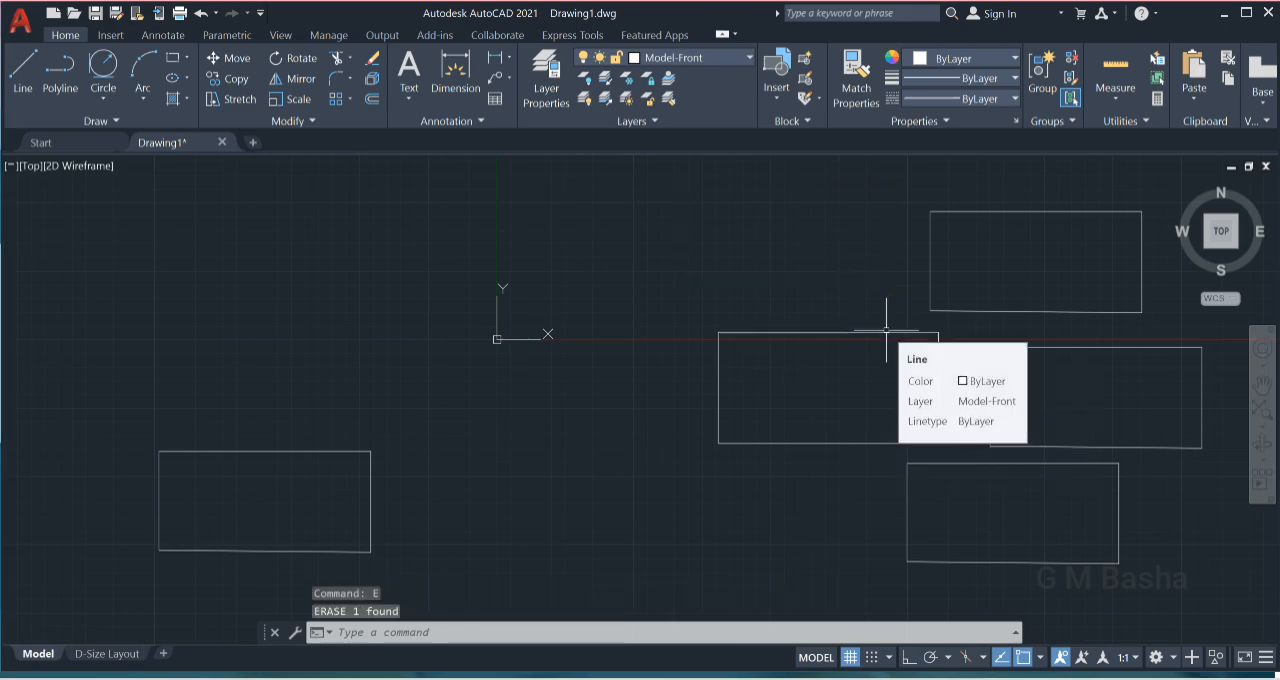